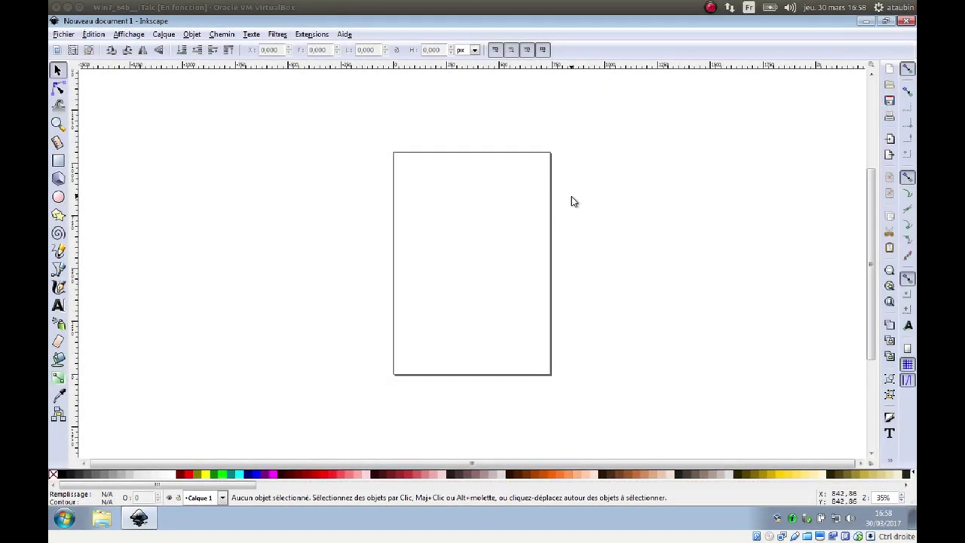
Step: Import logo.png from the Desktop with default PNG options and place it at the page top
{"action": "left_click", "coordinate": [865, 22]}
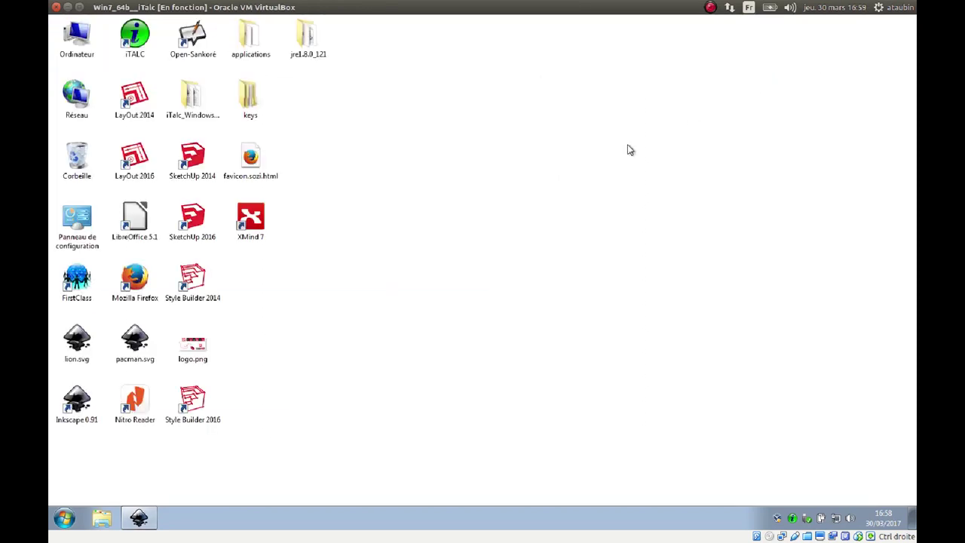
{"action": "left_click", "coordinate": [200, 349]}
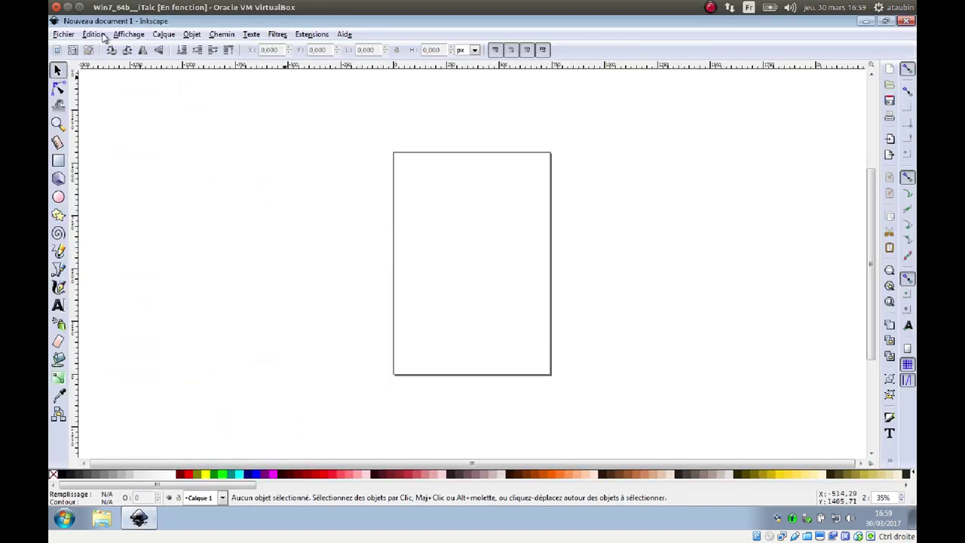
{"action": "left_click", "coordinate": [64, 35]}
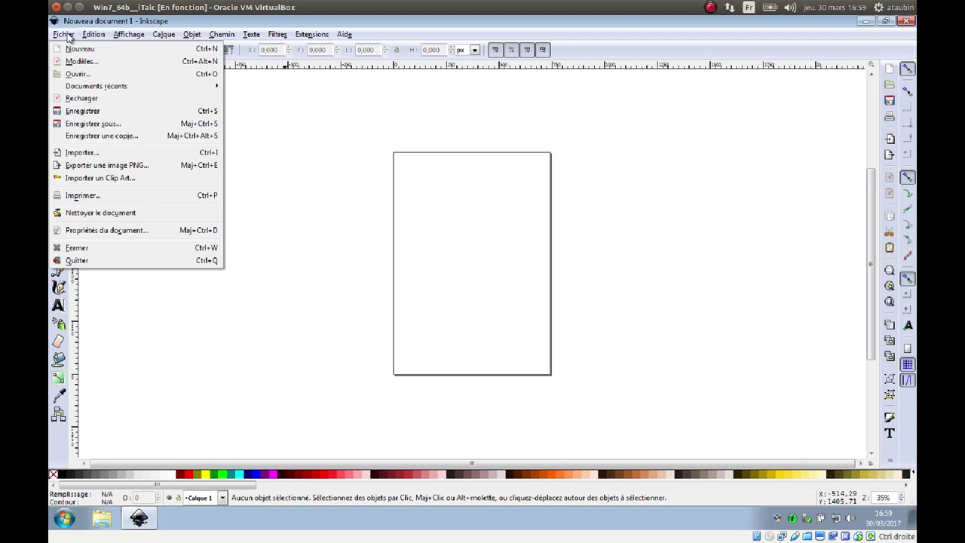
{"action": "left_click", "coordinate": [88, 154]}
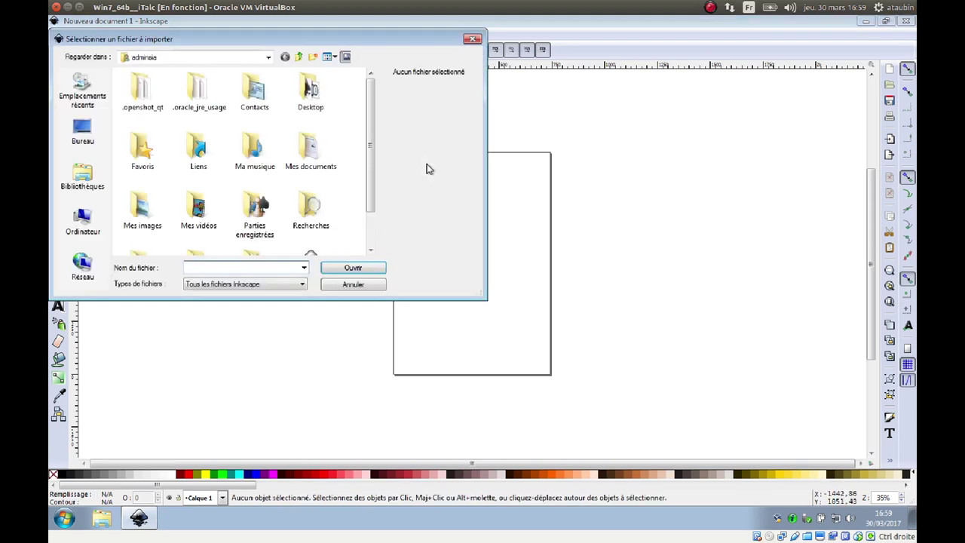
{"action": "left_click", "coordinate": [83, 136]}
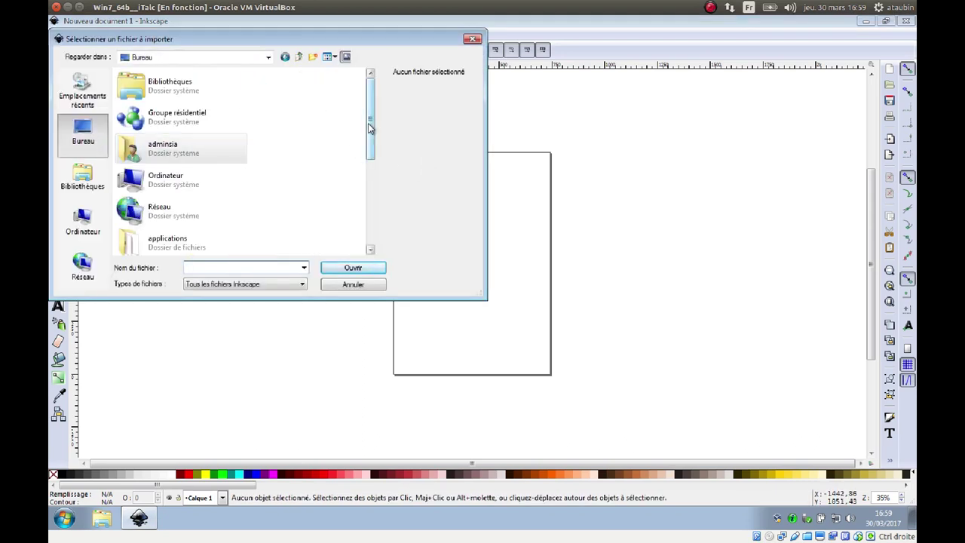
{"action": "mouse_move", "coordinate": [369, 125]}
{"action": "left_mouse_down"}
{"action": "mouse_move", "coordinate": [371, 202]}
{"action": "mouse_move", "coordinate": [237, 215]}
{"action": "left_mouse_up"}
{"action": "left_click", "coordinate": [237, 212]}
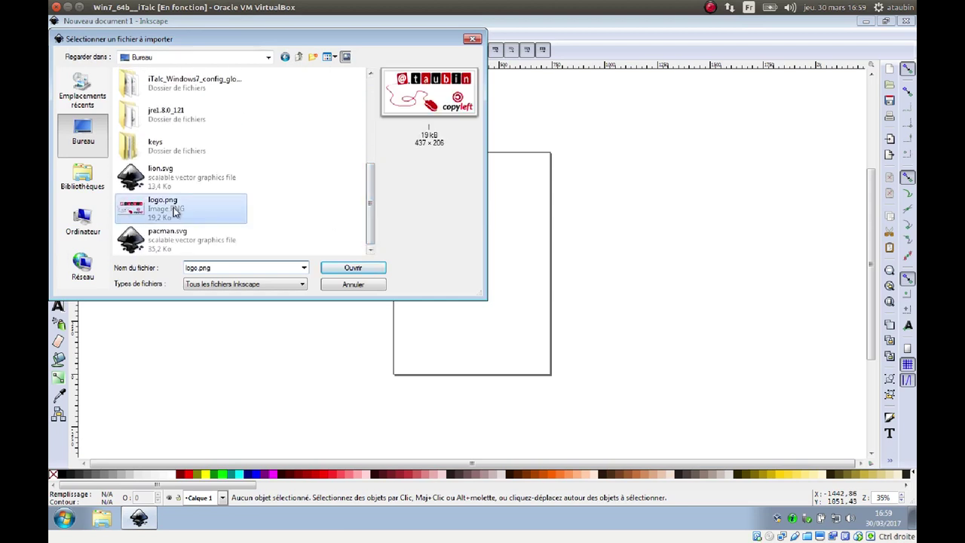
{"action": "left_click", "coordinate": [349, 269]}
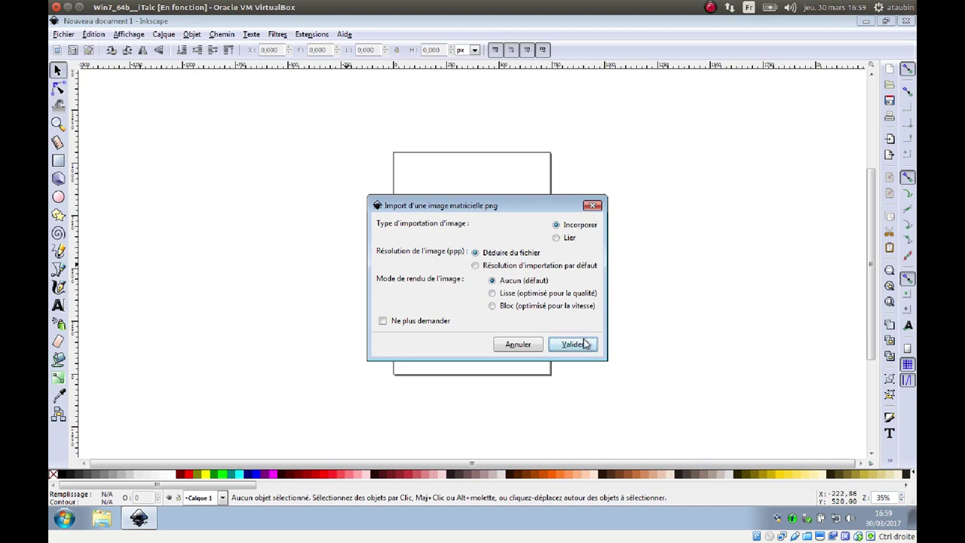
{"action": "left_click", "coordinate": [573, 344]}
{"action": "mouse_move", "coordinate": [584, 334]}
{"action": "left_mouse_down"}
{"action": "mouse_move", "coordinate": [466, 217]}
{"action": "mouse_move", "coordinate": [466, 187]}
{"action": "left_mouse_up"}
{"action": "scroll", "coordinate": [488, 219], "scroll_direction": "up", "scroll_amount": 3, "text": "ctrl"}
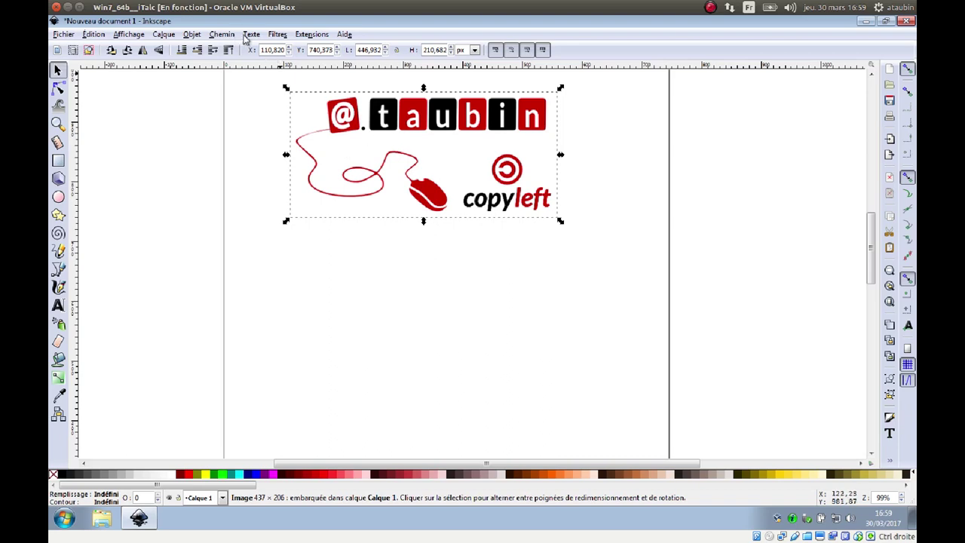
Step: Open Vectoriser le bitmap and position its window clear of the logo
{"action": "left_click", "coordinate": [208, 34]}
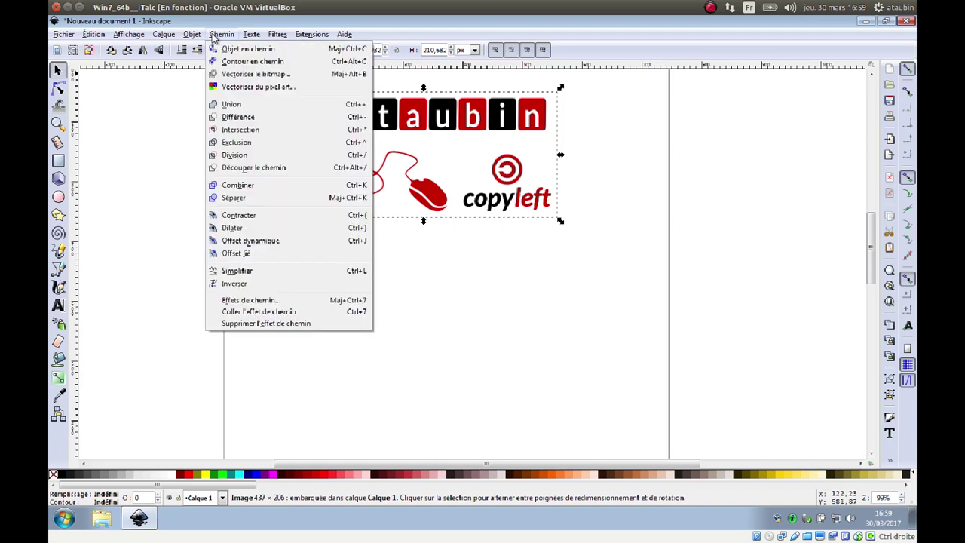
{"action": "left_click", "coordinate": [232, 74]}
{"action": "mouse_move", "coordinate": [301, 27]}
{"action": "left_mouse_down"}
{"action": "mouse_move", "coordinate": [302, 87]}
{"action": "mouse_move", "coordinate": [751, 243]}
{"action": "left_mouse_up"}
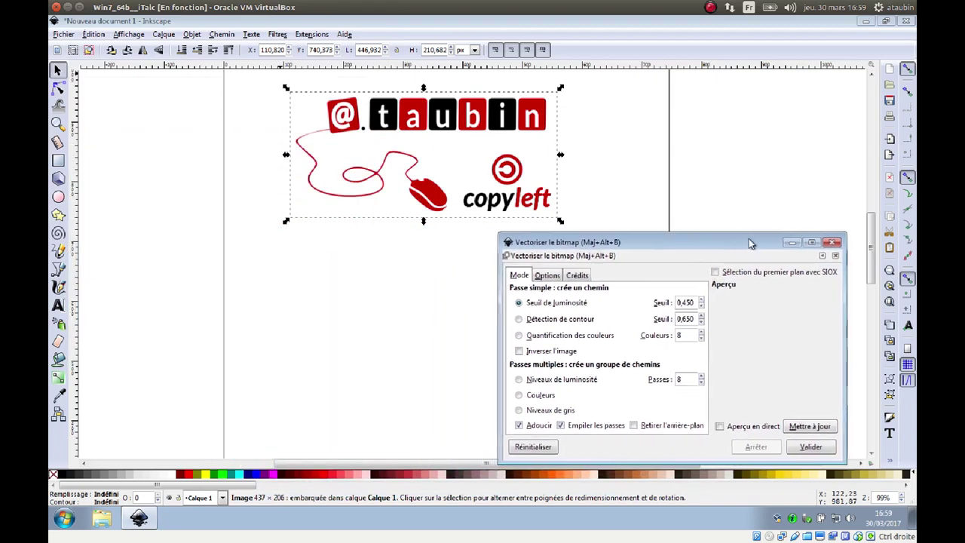
{"action": "mouse_move", "coordinate": [749, 238]}
{"action": "left_mouse_down"}
{"action": "mouse_move", "coordinate": [780, 176]}
{"action": "mouse_move", "coordinate": [770, 161]}
{"action": "mouse_move", "coordinate": [779, 155]}
{"action": "left_mouse_up"}
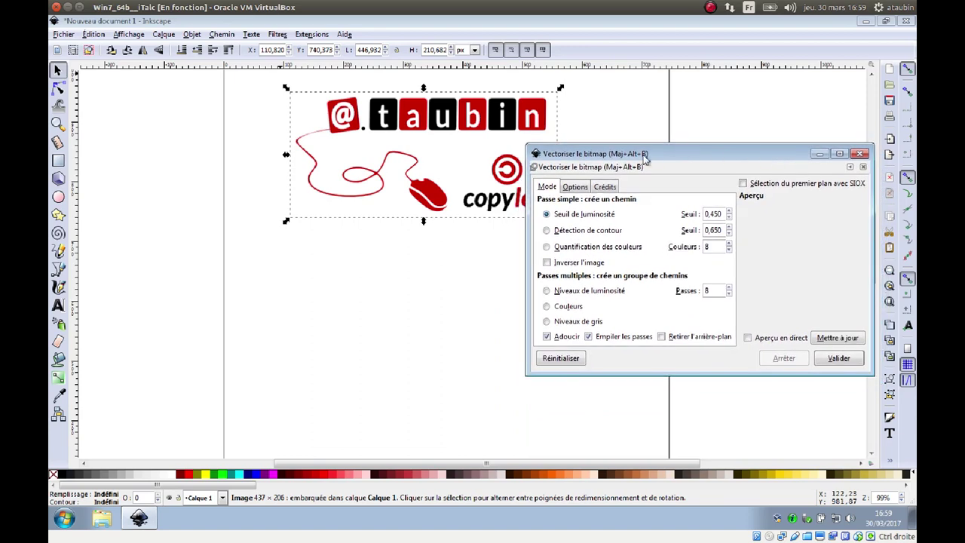
{"action": "mouse_move", "coordinate": [646, 154]}
{"action": "left_mouse_down"}
{"action": "mouse_move", "coordinate": [661, 153]}
{"action": "mouse_move", "coordinate": [668, 119]}
{"action": "left_mouse_up"}
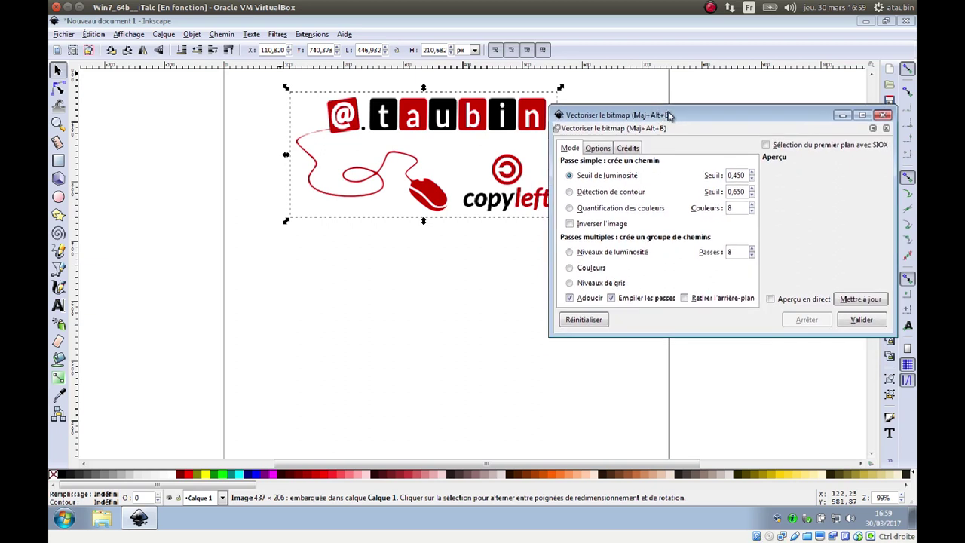
{"action": "left_click_drag", "start_coordinate": [672, 116], "coordinate": [683, 102]}
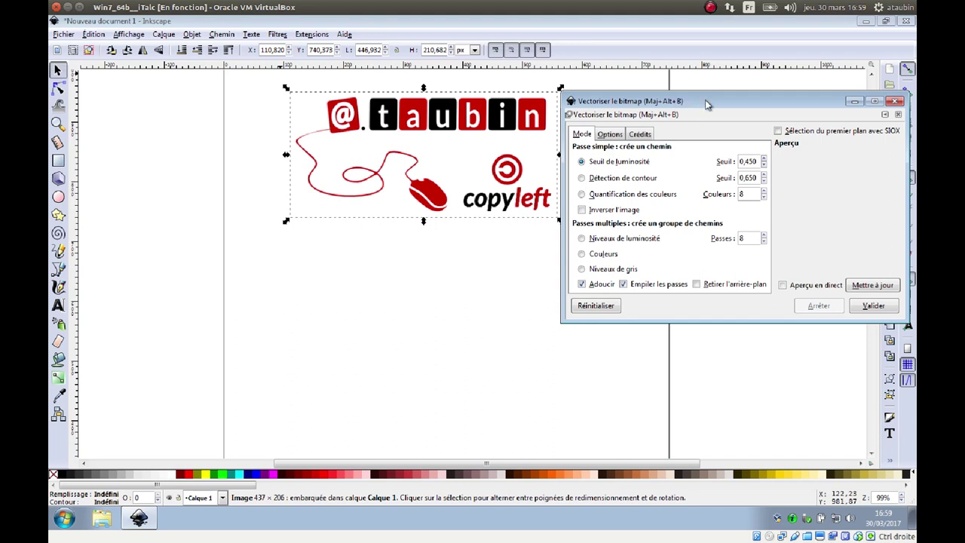
{"action": "left_click_drag", "start_coordinate": [705, 100], "coordinate": [681, 111]}
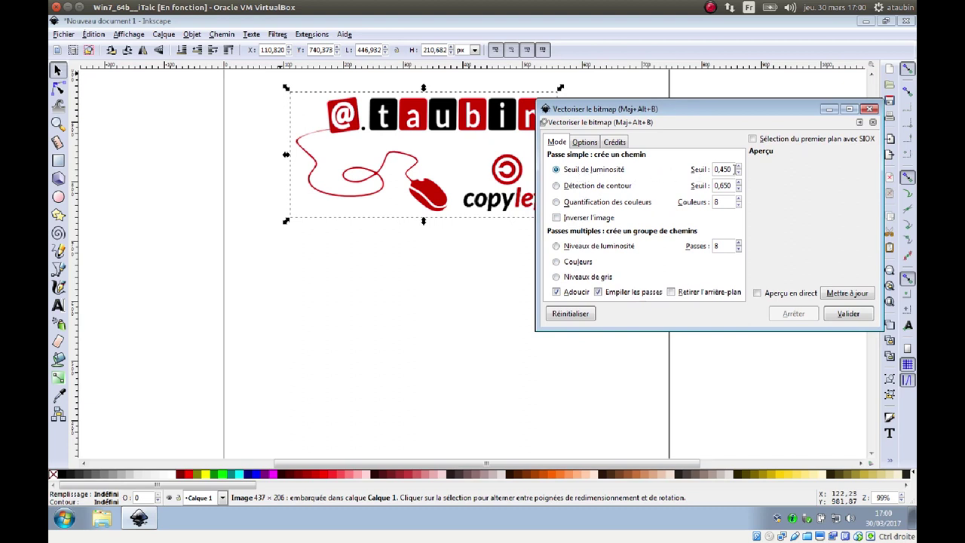
Step: Trace the logo in black at brightness threshold 0,900 and drag the trace below the original
{"action": "left_click", "coordinate": [848, 295]}
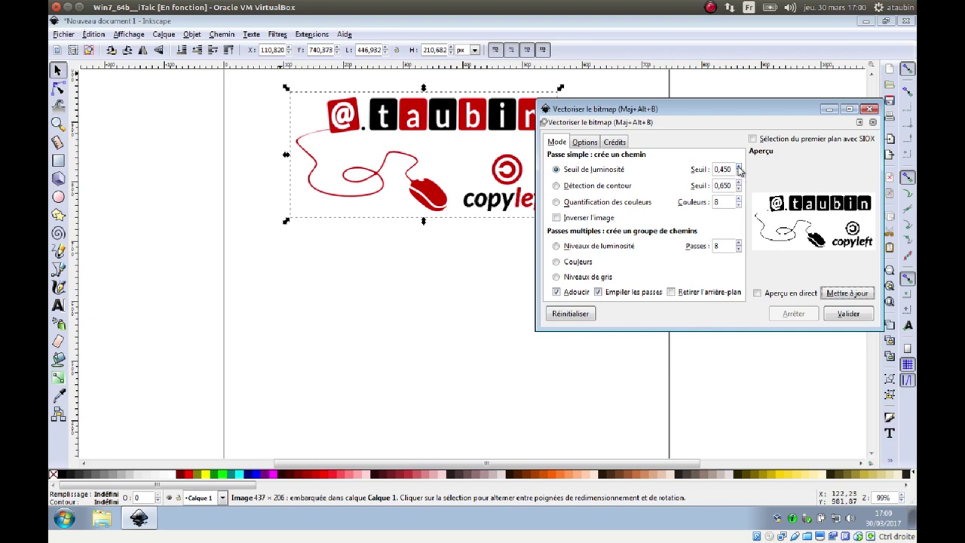
{"action": "left_click", "coordinate": [739, 167]}
{"action": "left_click", "coordinate": [835, 297]}
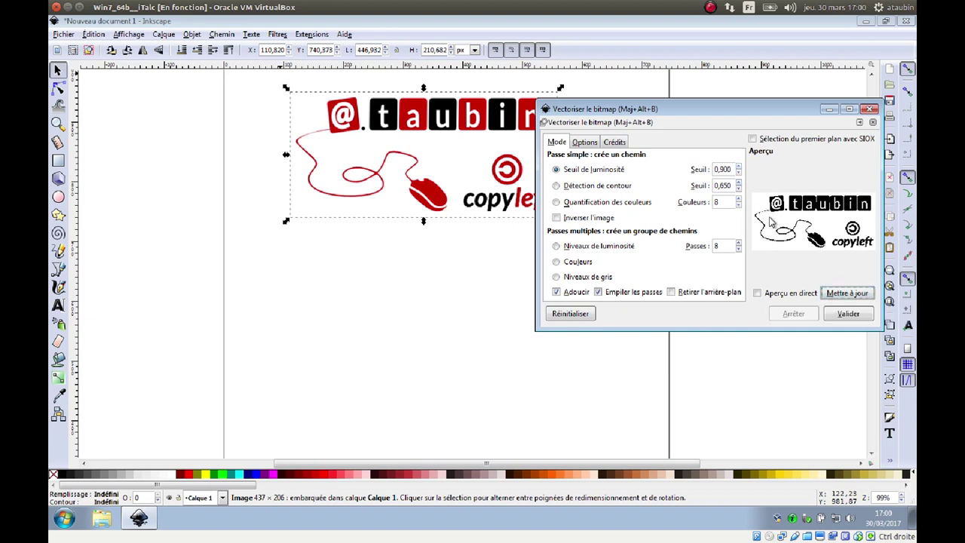
{"action": "left_click", "coordinate": [848, 315]}
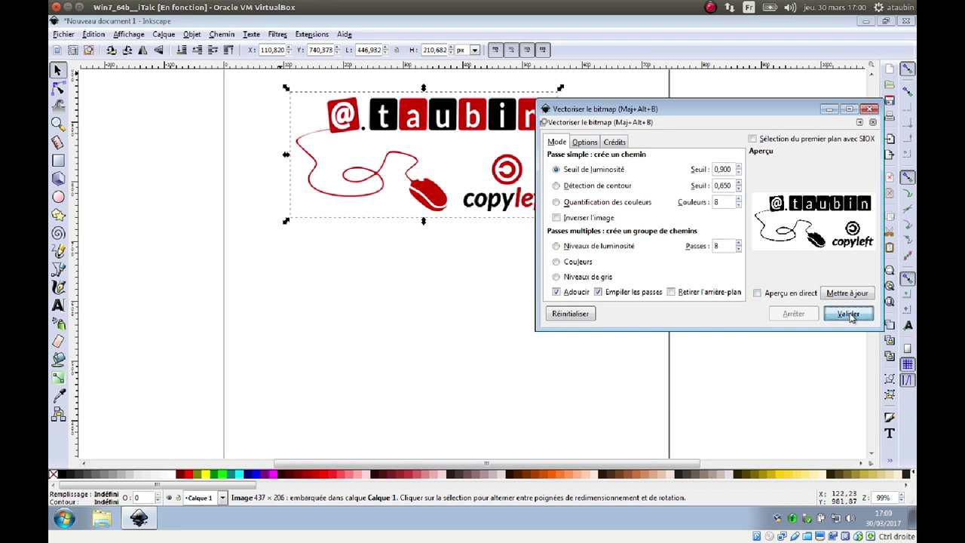
{"action": "mouse_move", "coordinate": [439, 204]}
{"action": "left_mouse_down"}
{"action": "mouse_move", "coordinate": [438, 225]}
{"action": "mouse_move", "coordinate": [341, 346]}
{"action": "left_mouse_up"}
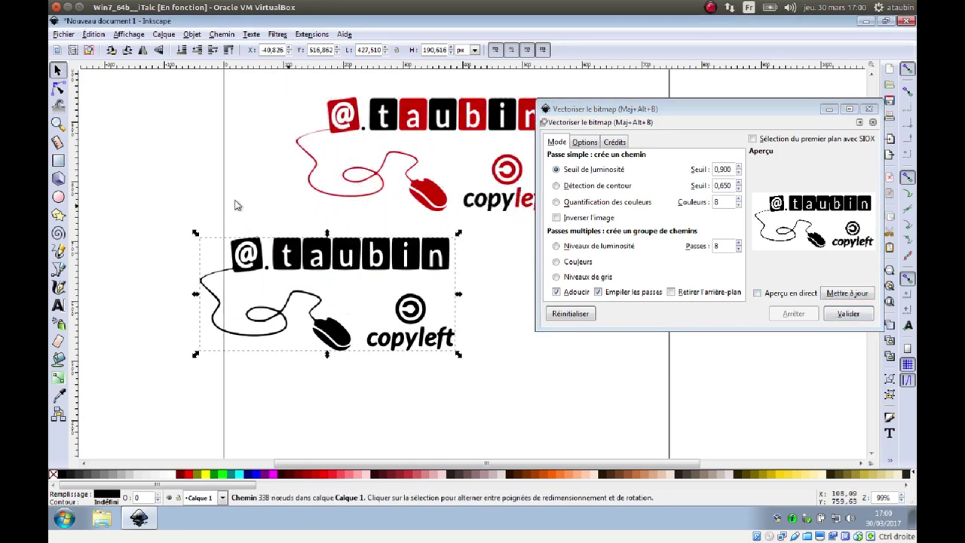
Step: Inspect the black trace's nodes with the Node tool, then return to the Selector
{"action": "left_click", "coordinate": [60, 89]}
{"action": "left_click", "coordinate": [60, 89]}
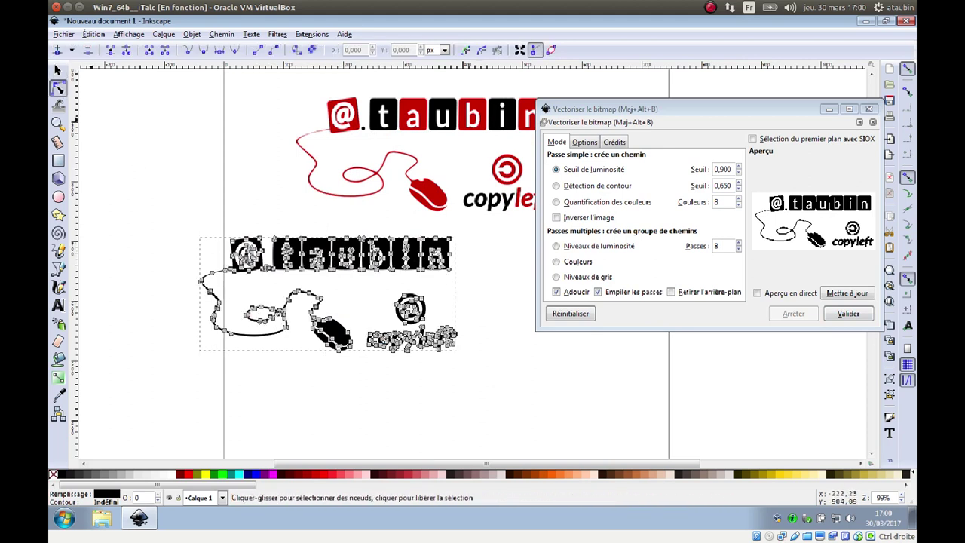
{"action": "left_click", "coordinate": [58, 69]}
Step: Trace the red logo image in Couleurs multi-pass mode, producing an 8-object group
{"action": "left_click", "coordinate": [451, 198]}
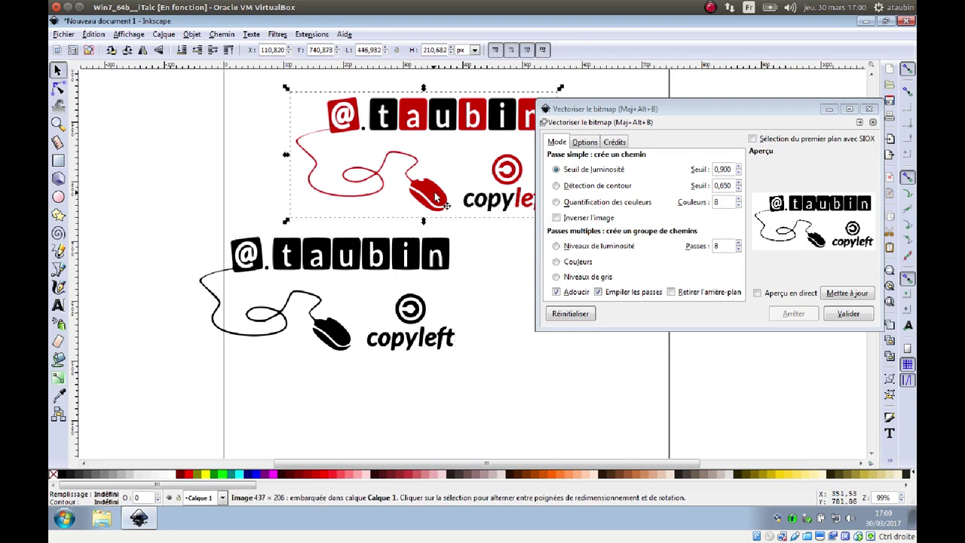
{"action": "left_click_drag", "start_coordinate": [692, 109], "coordinate": [649, 91]}
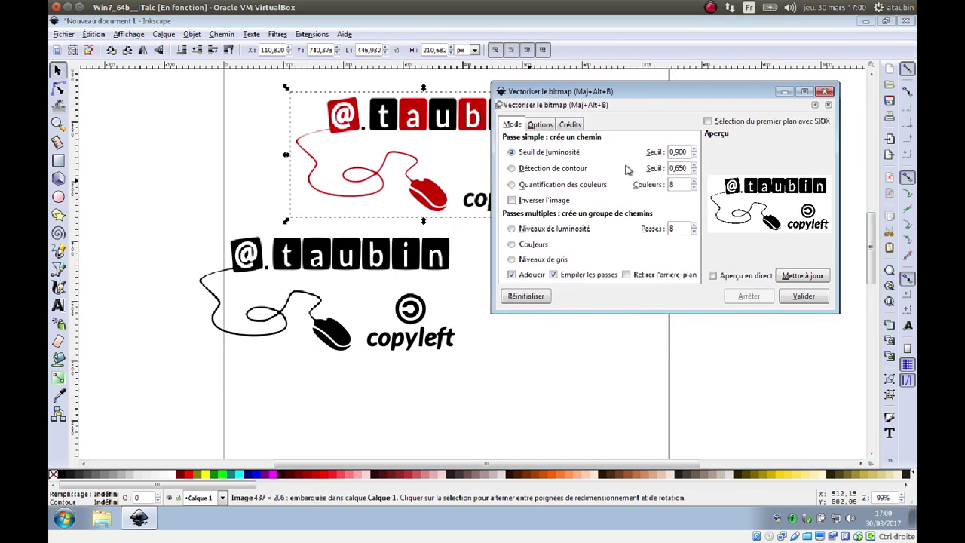
{"action": "left_click", "coordinate": [514, 244]}
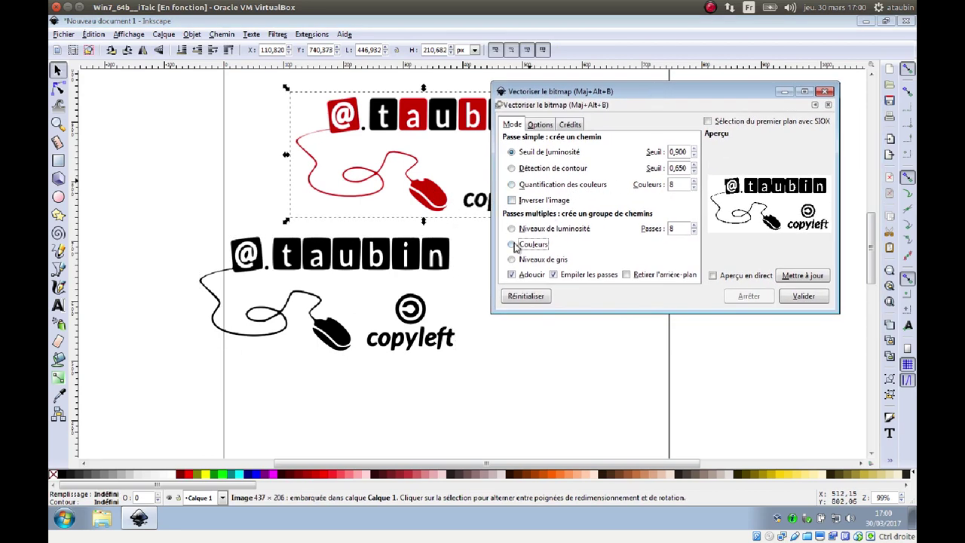
{"action": "left_click", "coordinate": [802, 277]}
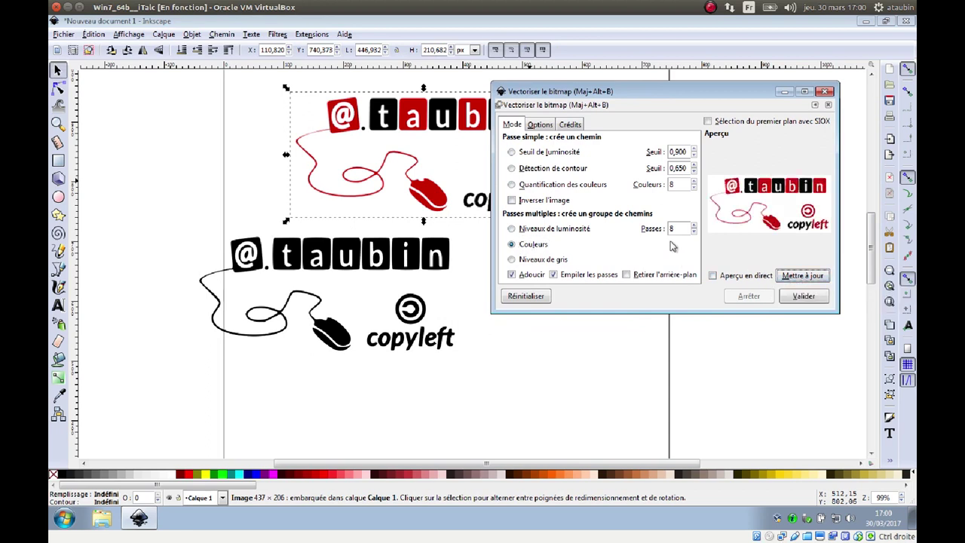
{"action": "left_click", "coordinate": [804, 296]}
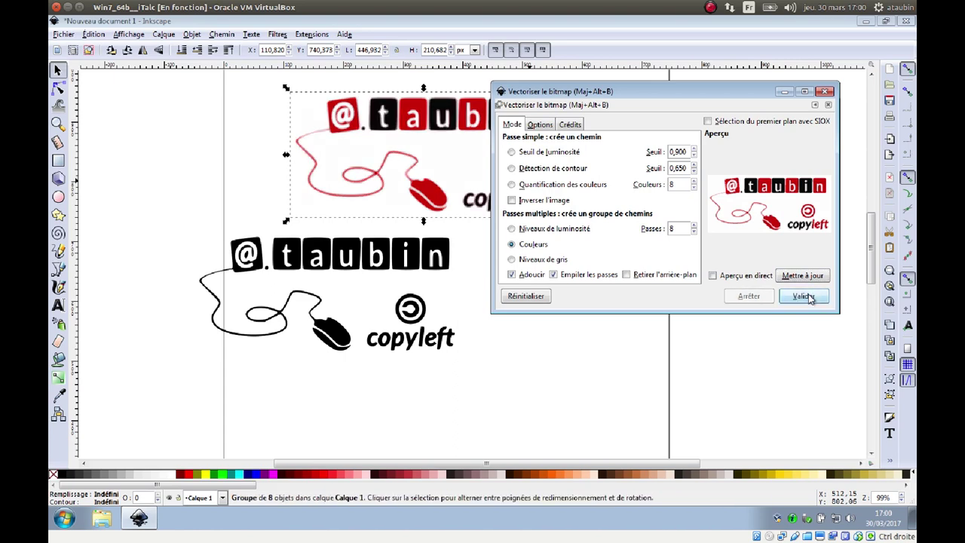
Step: Drag the 8-object colour trace down beneath the black trace and push the tracing window aside
{"action": "mouse_move", "coordinate": [417, 192]}
{"action": "left_mouse_down"}
{"action": "mouse_move", "coordinate": [460, 524]}
{"action": "mouse_move", "coordinate": [370, 117]}
{"action": "left_mouse_up"}
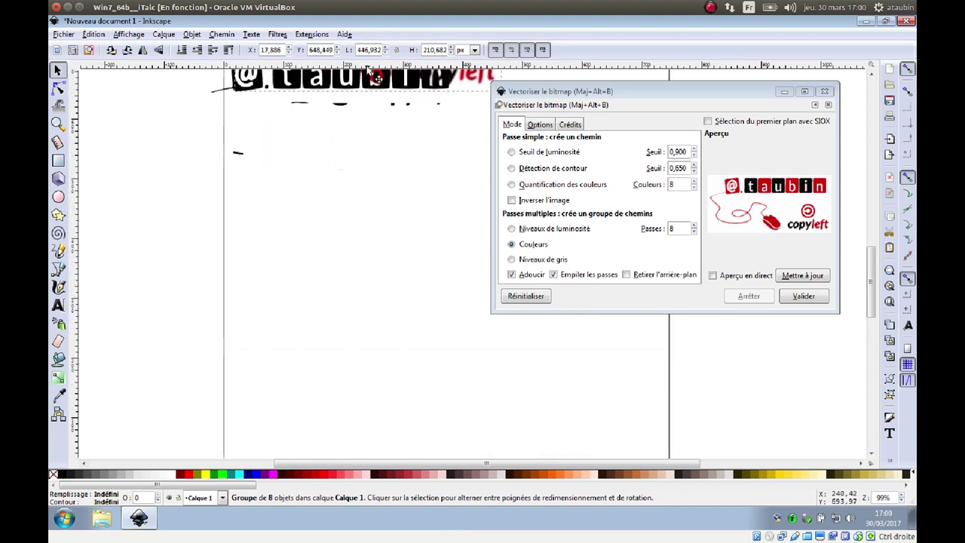
{"action": "mouse_move", "coordinate": [369, 117]}
{"action": "left_mouse_down"}
{"action": "mouse_move", "coordinate": [362, 241]}
{"action": "mouse_move", "coordinate": [339, 298]}
{"action": "left_mouse_up"}
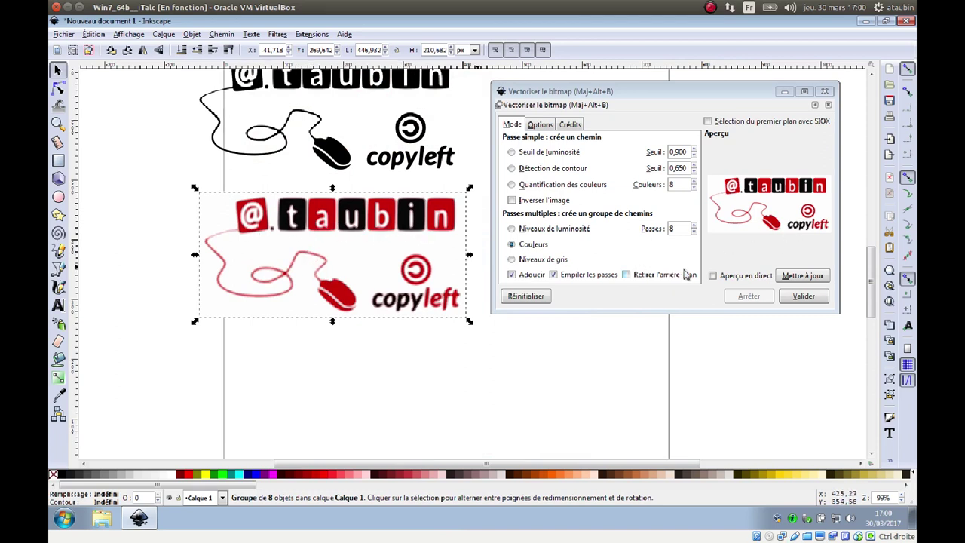
{"action": "left_click", "coordinate": [781, 93]}
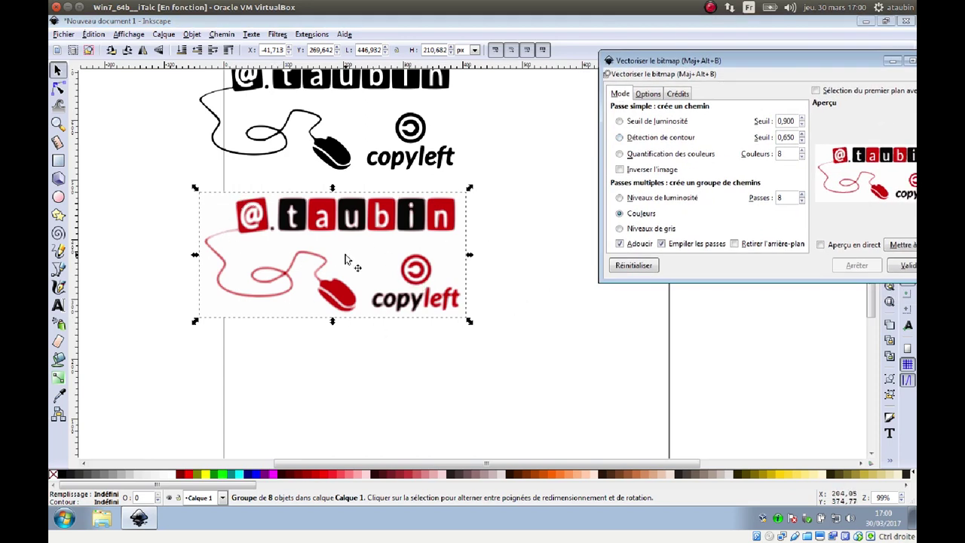
Step: Ungroup the colour trace and move the red traced shapes down off the bitmap
{"action": "right_click", "coordinate": [315, 206]}
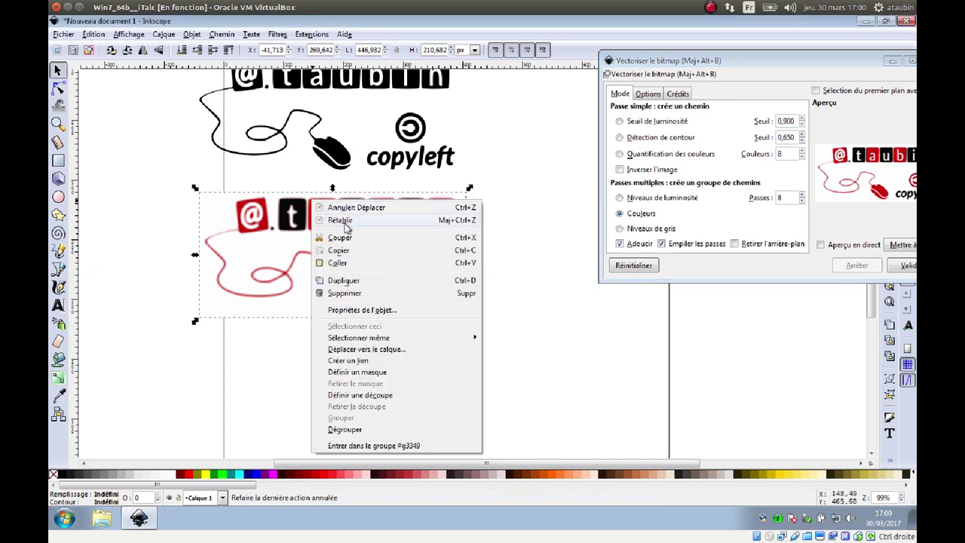
{"action": "left_click", "coordinate": [403, 433]}
{"action": "scroll", "coordinate": [391, 302], "scroll_direction": "down", "scroll_amount": 2}
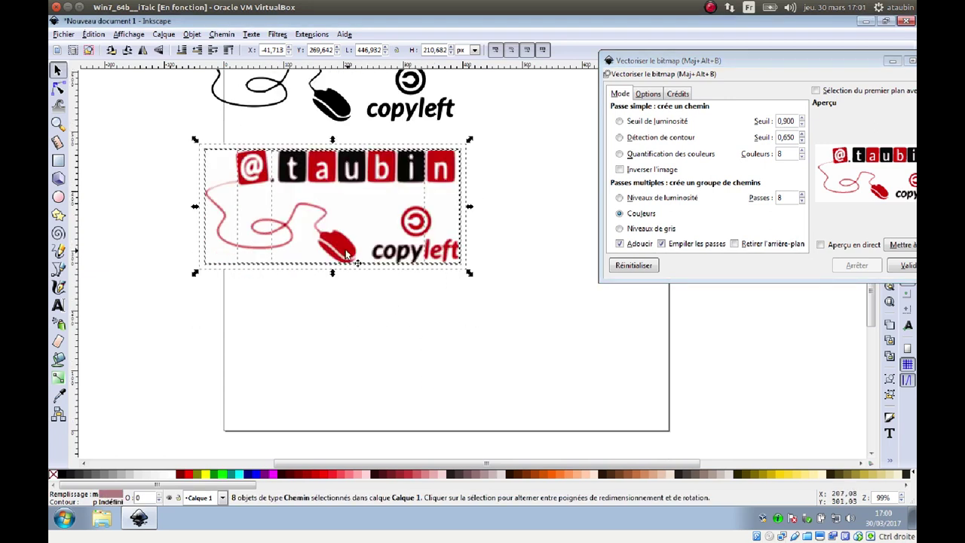
{"action": "left_click", "coordinate": [353, 277]}
{"action": "left_click_drag", "start_coordinate": [345, 258], "coordinate": [339, 388]}
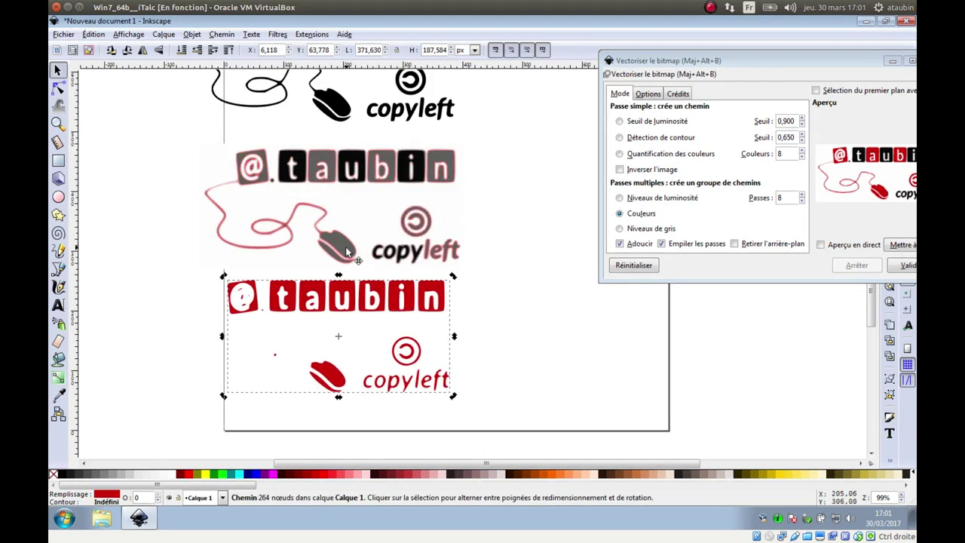
Step: Drag the grey traced copy to the right and close the Vectoriser le bitmap window
{"action": "left_click_drag", "start_coordinate": [356, 248], "coordinate": [596, 250]}
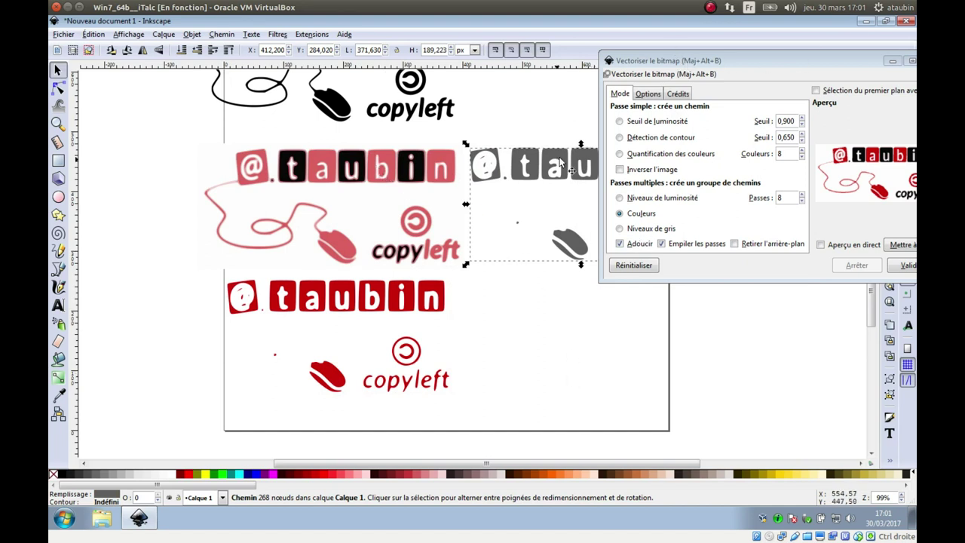
{"action": "left_click_drag", "start_coordinate": [648, 62], "coordinate": [577, 62]}
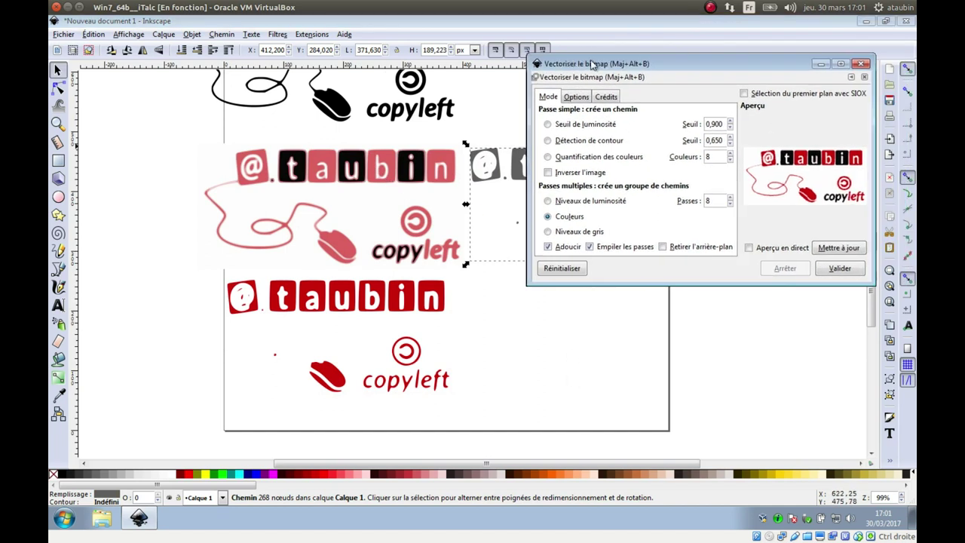
{"action": "left_click", "coordinate": [868, 61]}
Step: Spread the black, red, grey and pink traced copies apart, off the faded bitmap
{"action": "left_click_drag", "start_coordinate": [416, 175], "coordinate": [653, 320]}
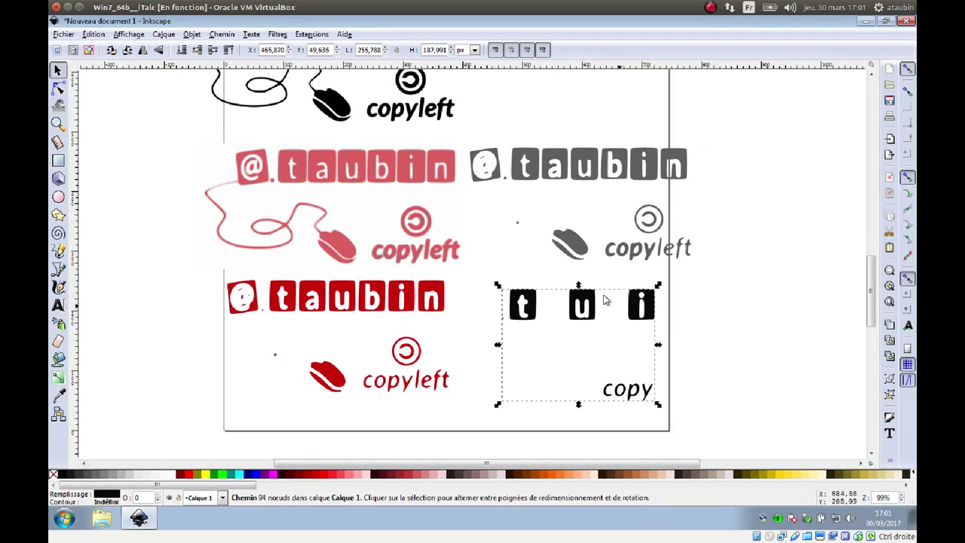
{"action": "left_click", "coordinate": [388, 178]}
{"action": "mouse_move", "coordinate": [383, 170]}
{"action": "left_mouse_down"}
{"action": "mouse_move", "coordinate": [867, 210]}
{"action": "mouse_move", "coordinate": [865, 148]}
{"action": "left_mouse_up"}
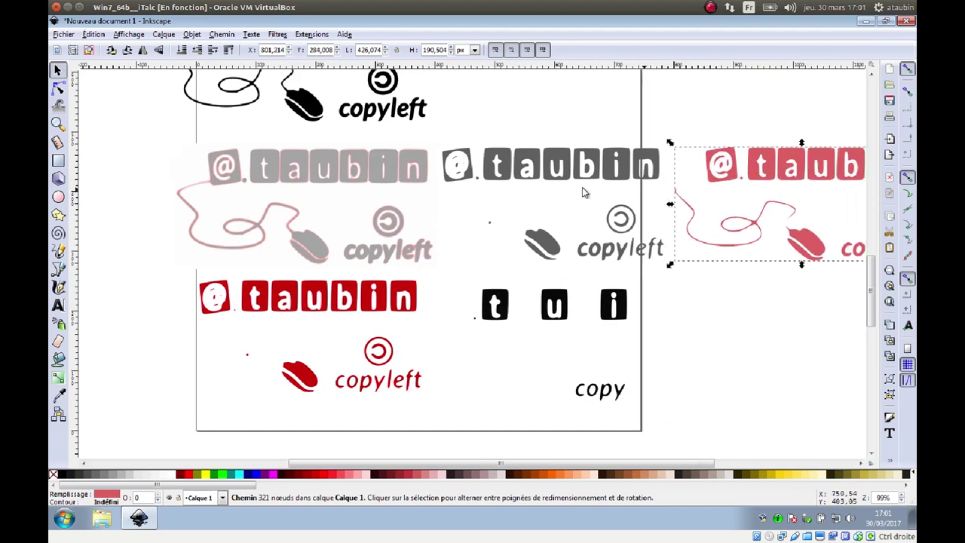
{"action": "left_click", "coordinate": [365, 178]}
{"action": "left_click_drag", "start_coordinate": [355, 174], "coordinate": [850, 318]}
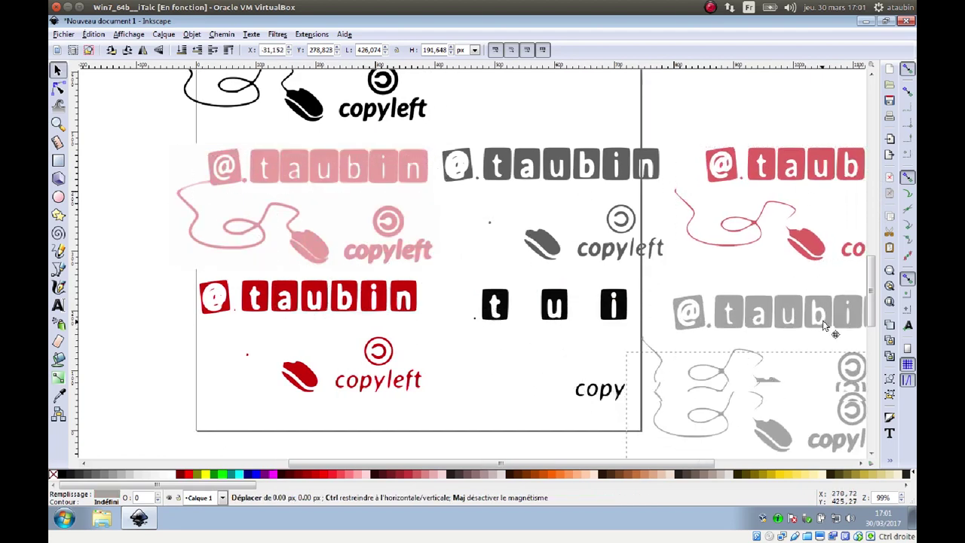
{"action": "mouse_move", "coordinate": [555, 463]}
{"action": "left_mouse_down"}
{"action": "mouse_move", "coordinate": [611, 469]}
{"action": "mouse_move", "coordinate": [599, 463]}
{"action": "left_mouse_up"}
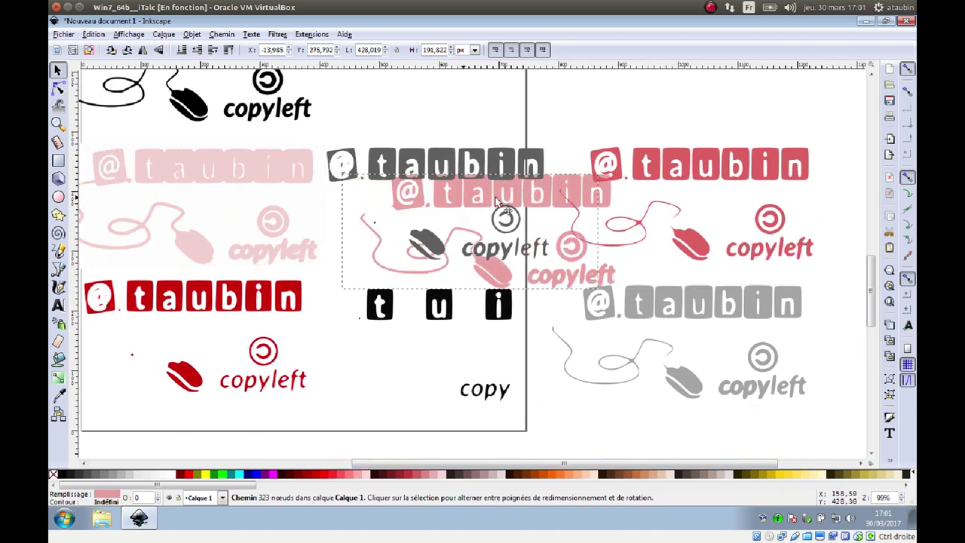
{"action": "mouse_move", "coordinate": [173, 181]}
{"action": "left_mouse_down"}
{"action": "mouse_move", "coordinate": [852, 193]}
{"action": "mouse_move", "coordinate": [782, 189]}
{"action": "left_mouse_up"}
{"action": "left_click_drag", "start_coordinate": [494, 463], "coordinate": [440, 463]}
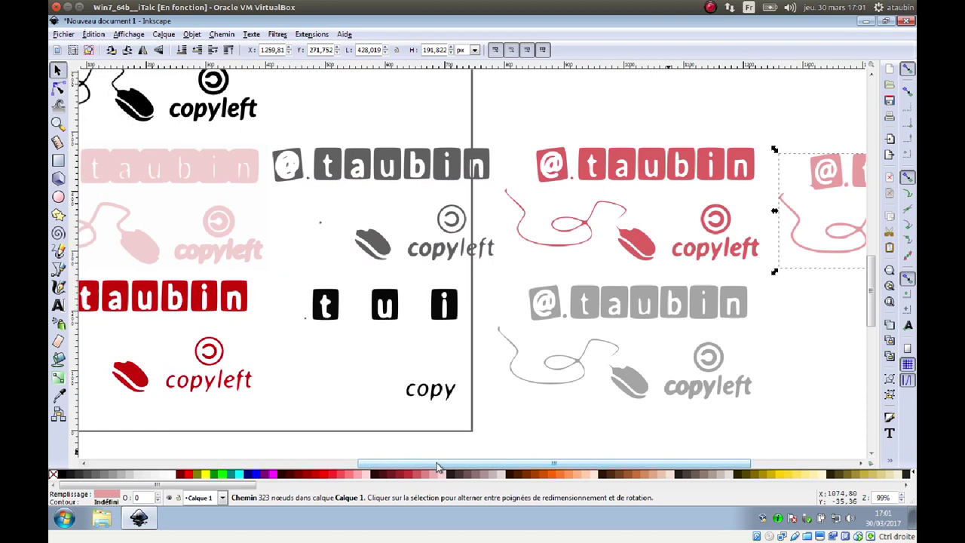
Step: Delete the faded pink original bitmap image
{"action": "left_click", "coordinate": [220, 172]}
{"action": "left_click_drag", "start_coordinate": [220, 172], "coordinate": [221, 170]}
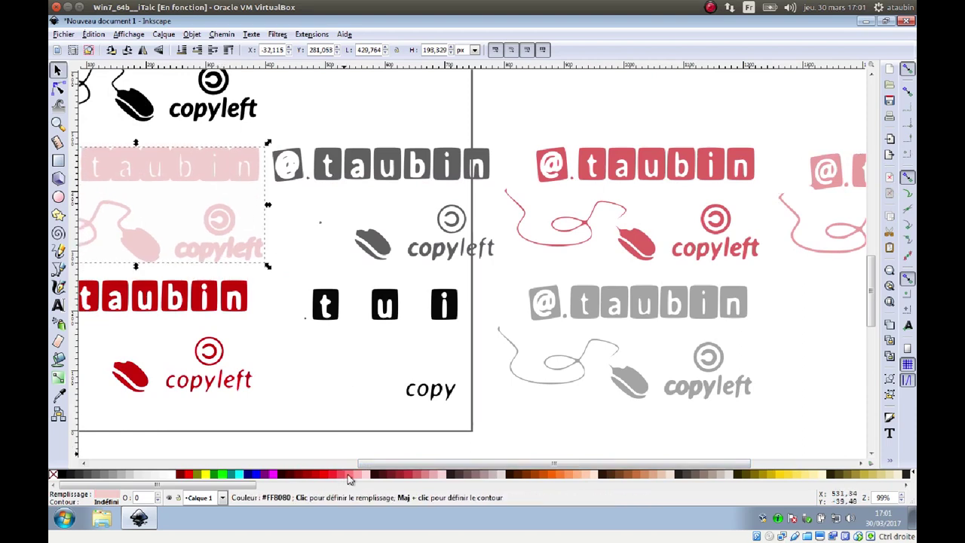
{"action": "left_click_drag", "start_coordinate": [381, 467], "coordinate": [329, 466]}
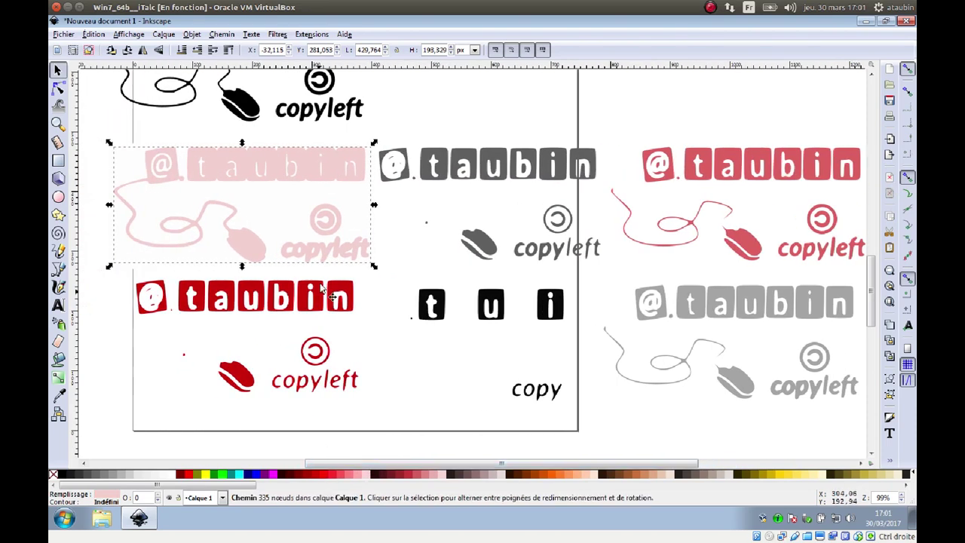
{"action": "key", "text": "Delete"}
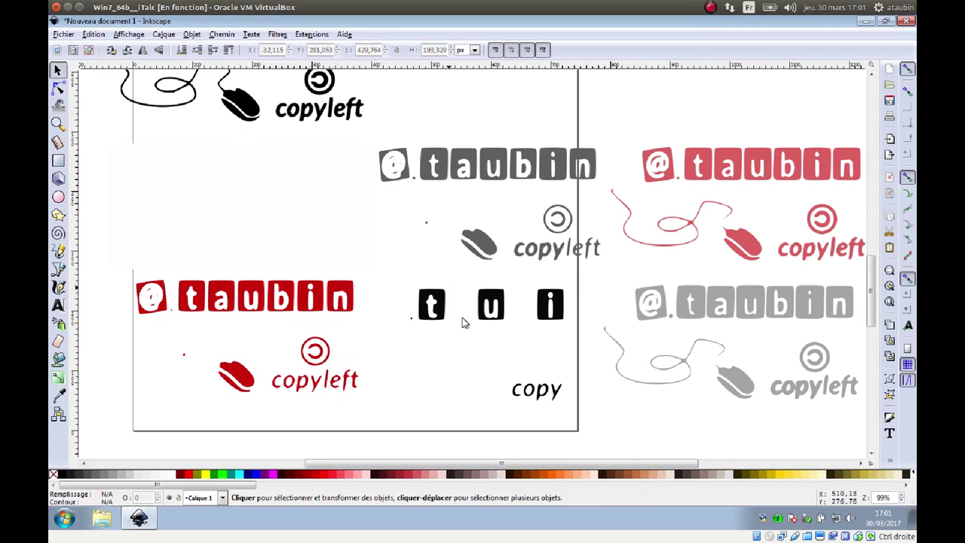
{"action": "mouse_move", "coordinate": [406, 466]}
{"action": "left_mouse_down"}
{"action": "mouse_move", "coordinate": [457, 465]}
{"action": "mouse_move", "coordinate": [377, 459]}
{"action": "left_mouse_up"}
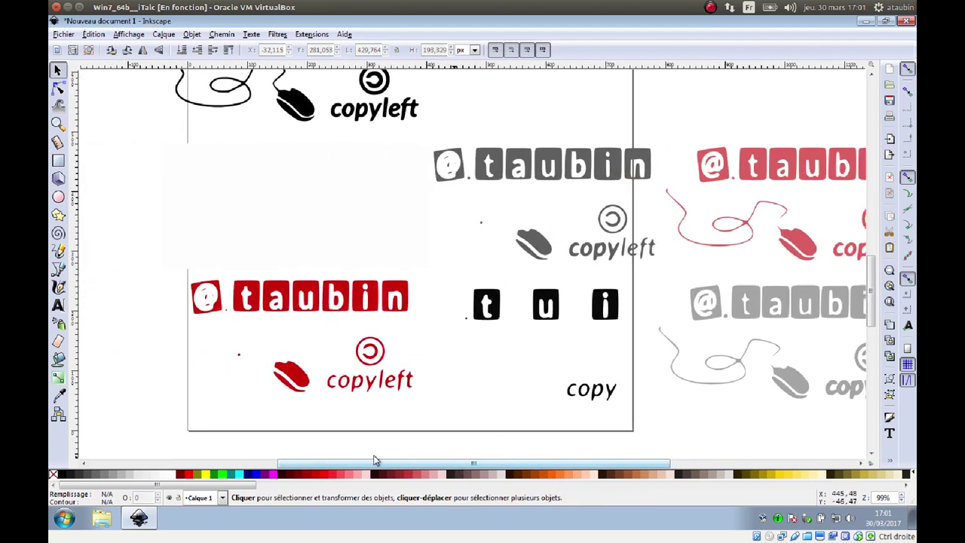
Step: Delete the old red logo and move the pink traced logo onto the page
{"action": "left_click", "coordinate": [299, 311]}
{"action": "key", "text": "Delete"}
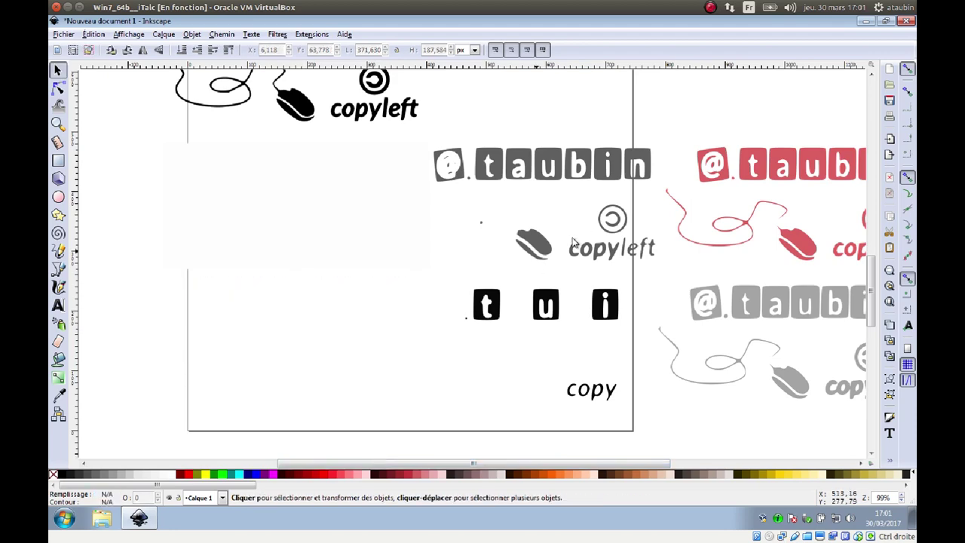
{"action": "left_click_drag", "start_coordinate": [742, 166], "coordinate": [324, 219]}
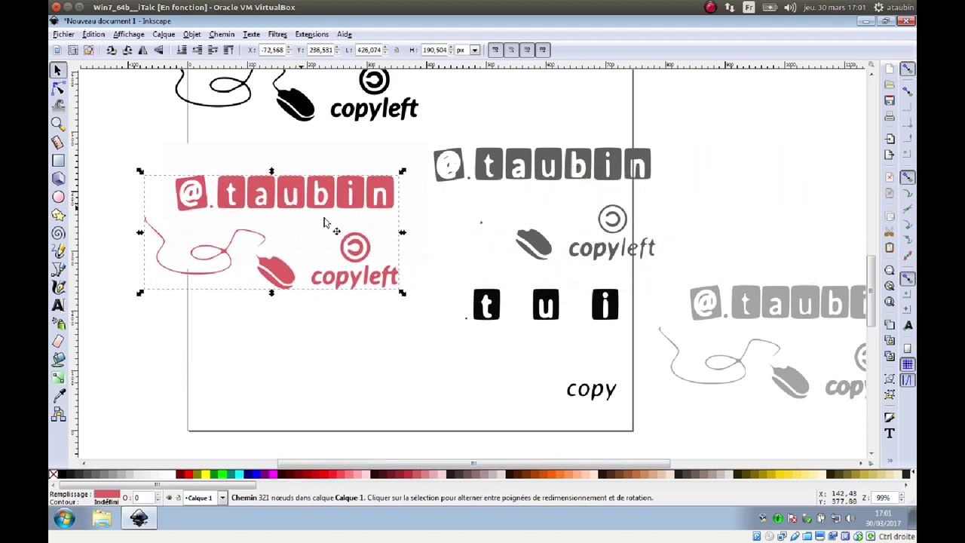
{"action": "scroll", "coordinate": [353, 272], "scroll_direction": "up", "scroll_amount": 3}
{"action": "scroll", "coordinate": [352, 272], "scroll_direction": "up", "scroll_amount": 2}
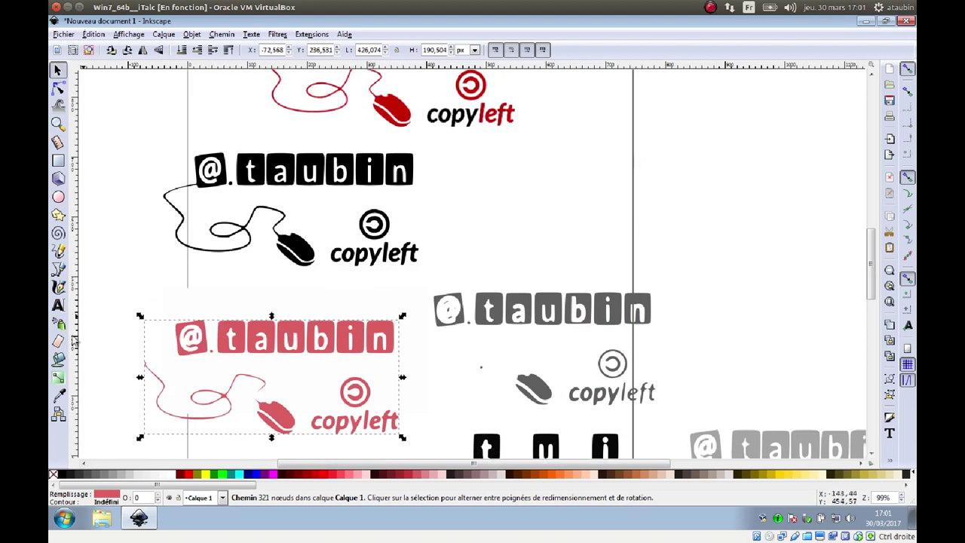
Step: Fill the pink traced logo with red #cc0000 using the Dropper
{"action": "left_click", "coordinate": [58, 393]}
{"action": "left_click", "coordinate": [231, 325]}
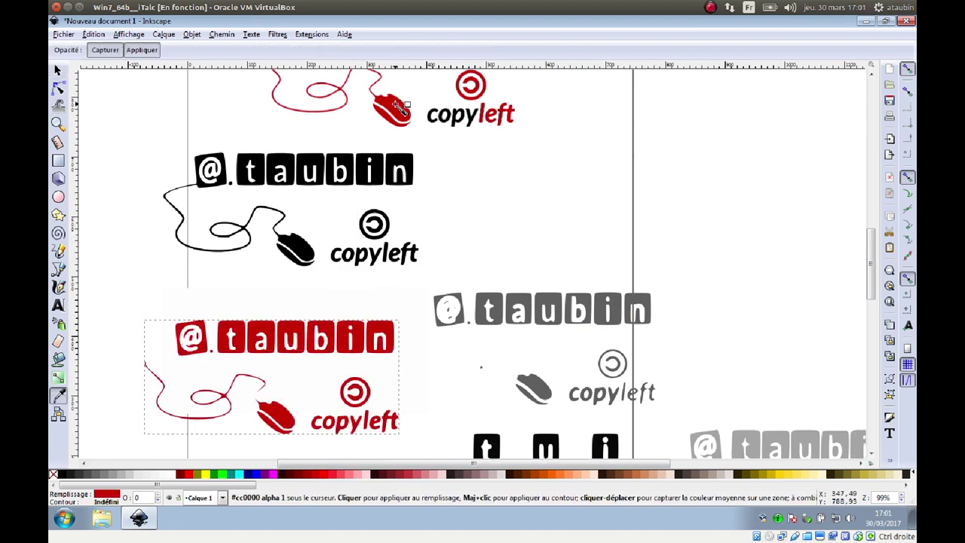
{"action": "scroll", "coordinate": [365, 422], "scroll_direction": "down", "scroll_amount": 2}
{"action": "scroll", "coordinate": [365, 422], "scroll_direction": "right", "scroll_amount": 3}
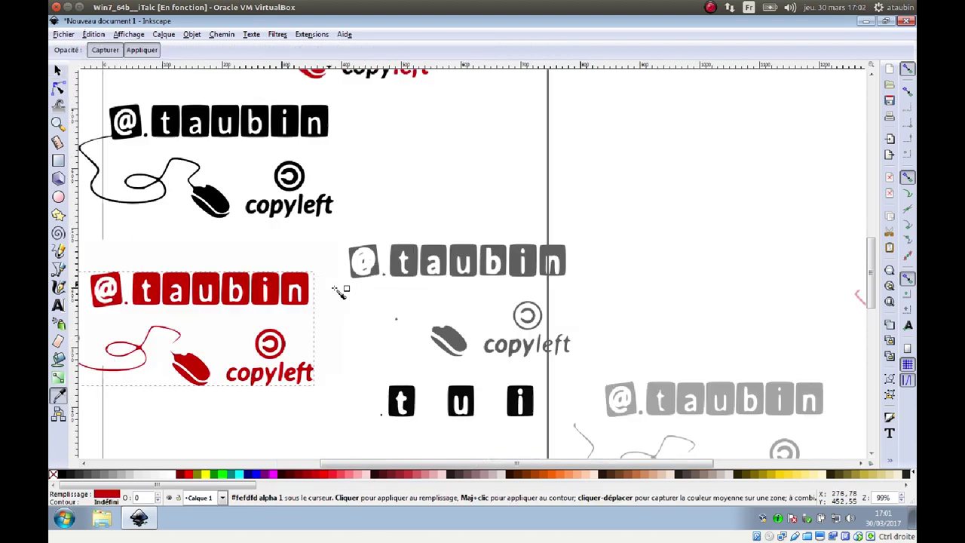
Step: Delete the black t, u, i letters group
{"action": "left_click", "coordinate": [58, 70]}
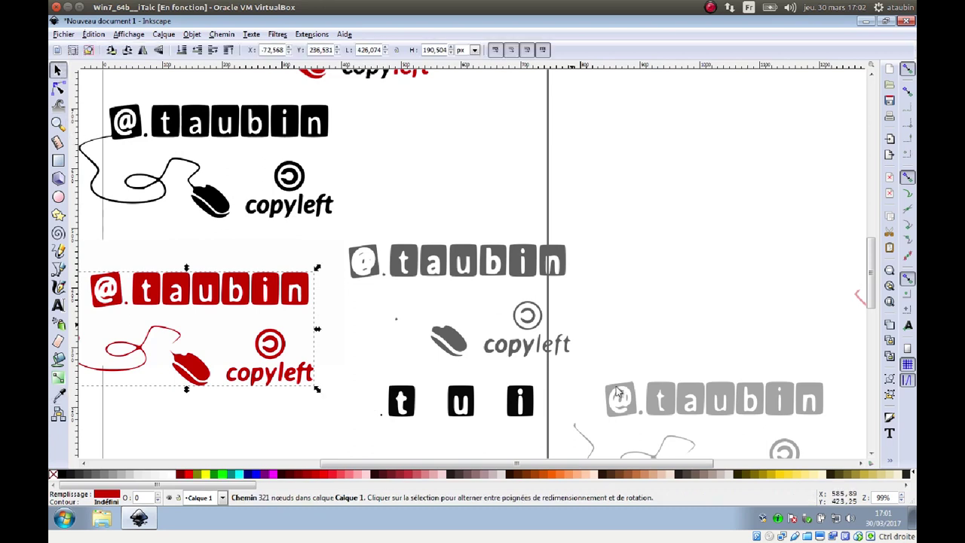
{"action": "left_click", "coordinate": [430, 411]}
{"action": "left_click", "coordinate": [416, 407]}
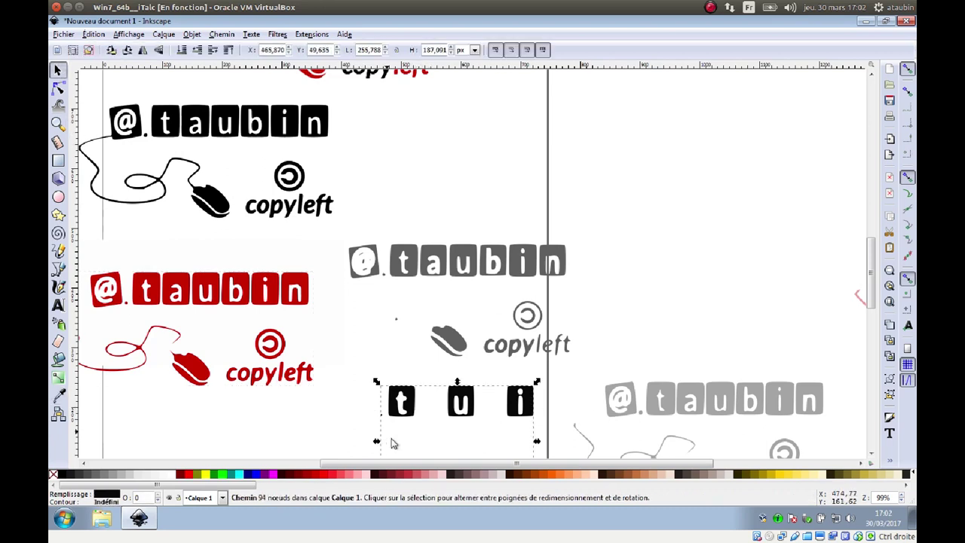
{"action": "key", "text": "Delete"}
Step: Fill the grey traced logo with black from the palette
{"action": "left_click", "coordinate": [408, 249]}
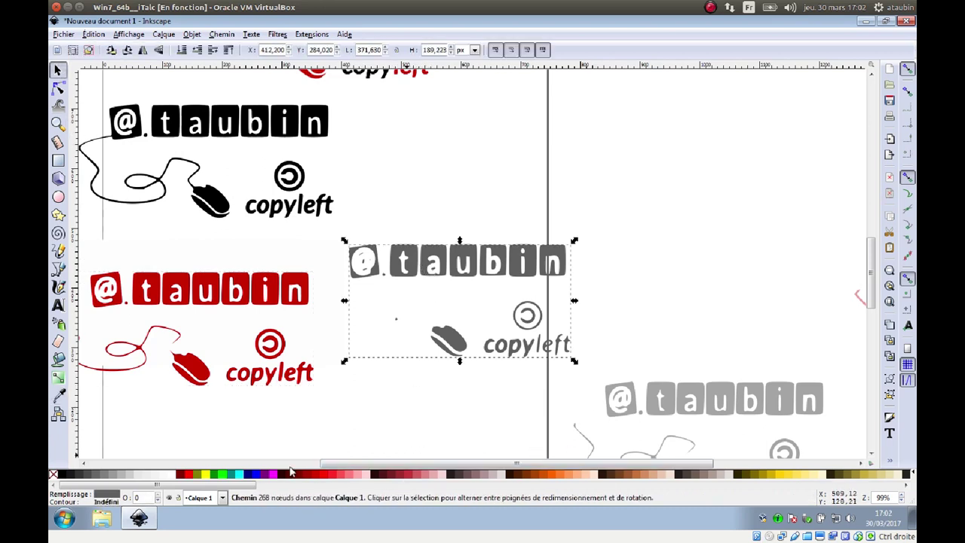
{"action": "left_click", "coordinate": [65, 475]}
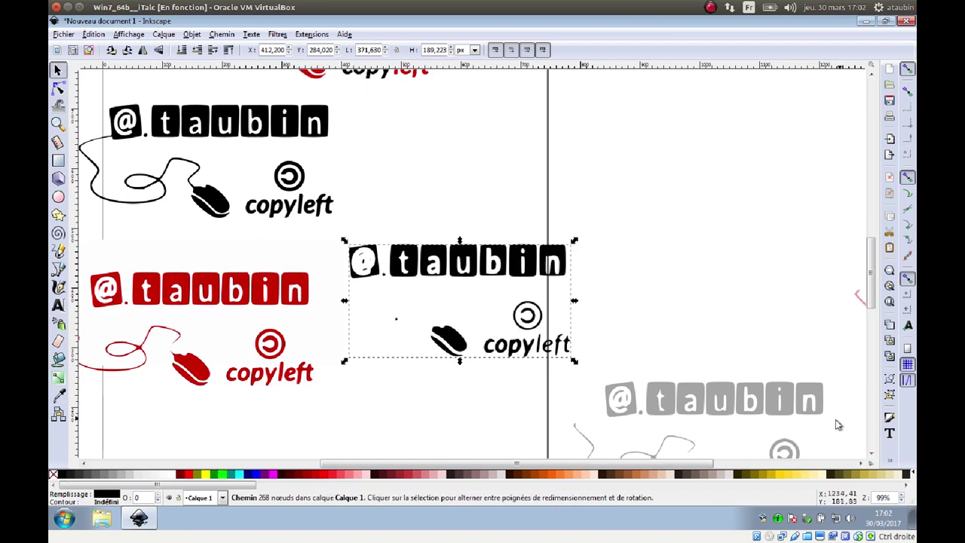
{"action": "left_click", "coordinate": [679, 408]}
{"action": "scroll", "coordinate": [707, 407], "scroll_direction": "down", "scroll_amount": 5}
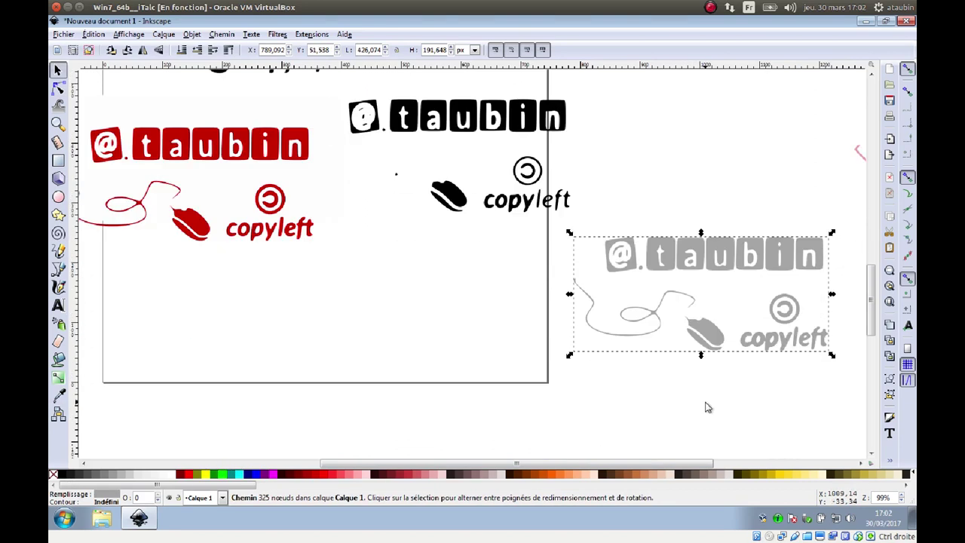
Step: Delete the leftover grey and pink traced copies and nudge the black logo down-right
{"action": "scroll", "coordinate": [706, 408], "scroll_direction": "up", "scroll_amount": 2}
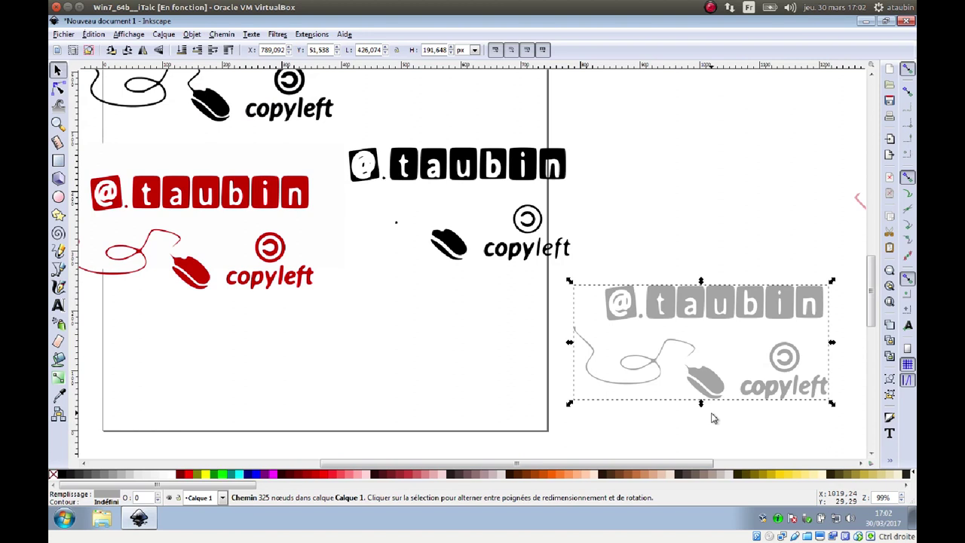
{"action": "key", "text": "Delete"}
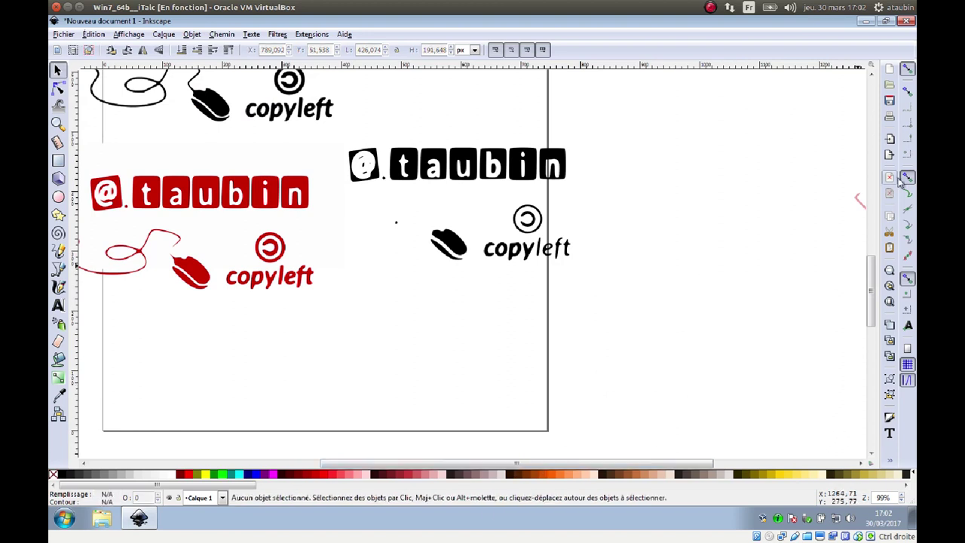
{"action": "left_click_drag", "start_coordinate": [859, 202], "coordinate": [403, 349]}
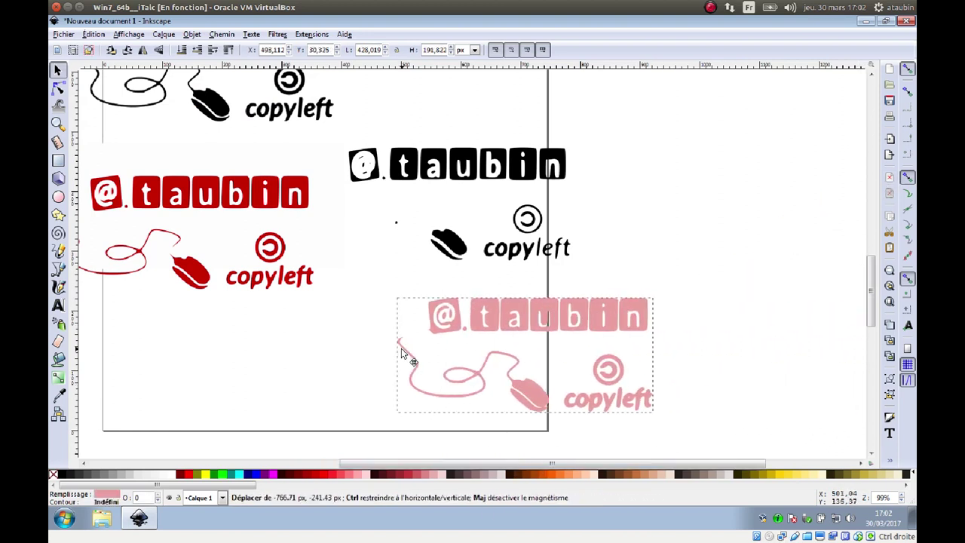
{"action": "key", "text": "Delete"}
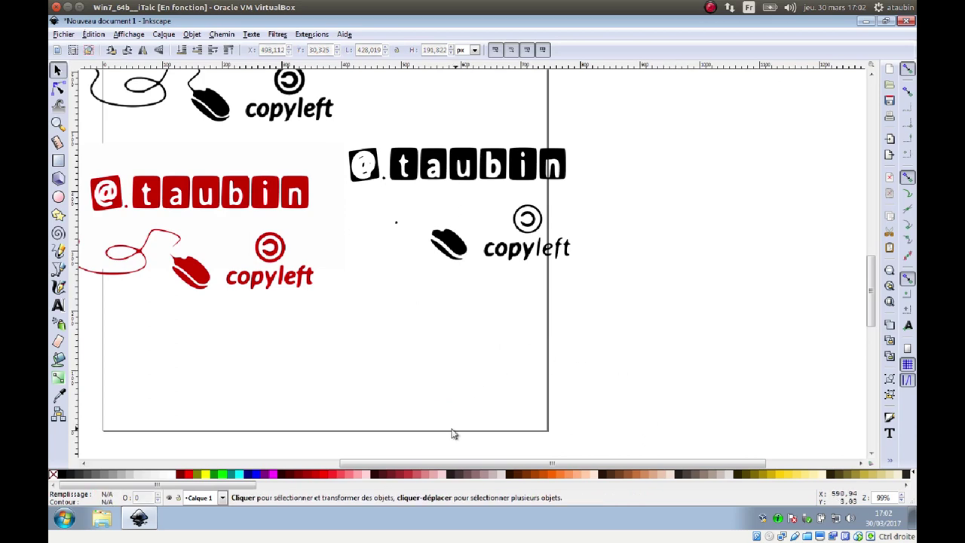
{"action": "left_click_drag", "start_coordinate": [425, 458], "coordinate": [420, 465]}
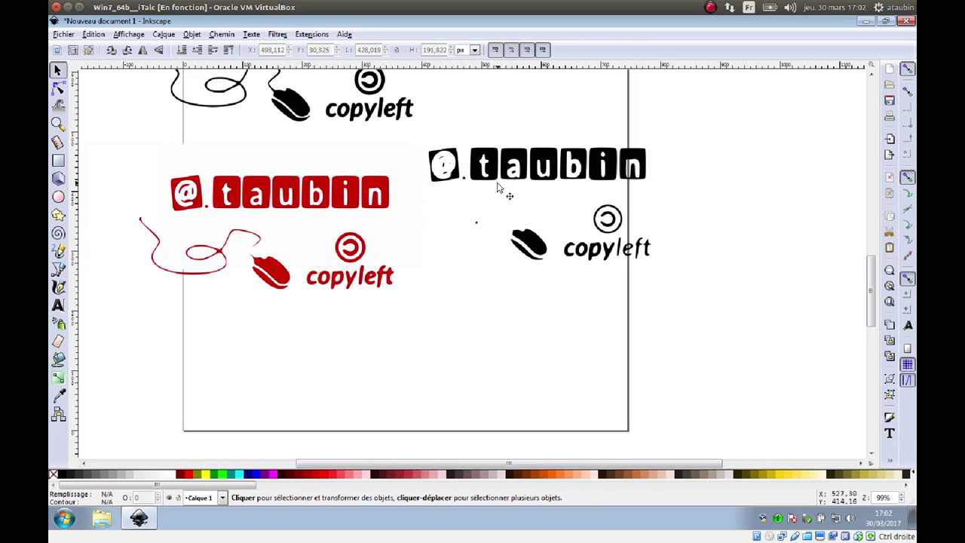
{"action": "left_click_drag", "start_coordinate": [526, 175], "coordinate": [547, 203]}
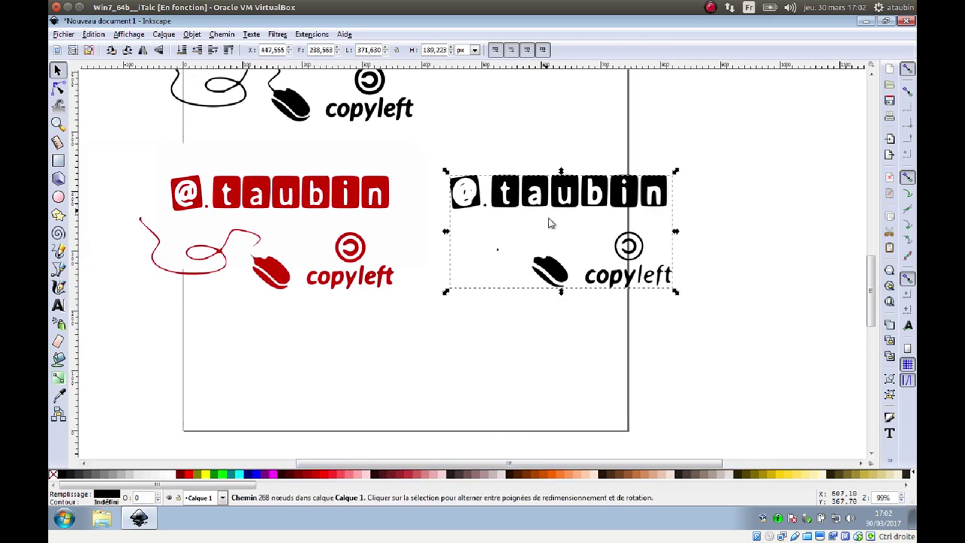
Step: In the black trace's nodes, delete the @ shape and the mouse shape
{"action": "left_click", "coordinate": [58, 89]}
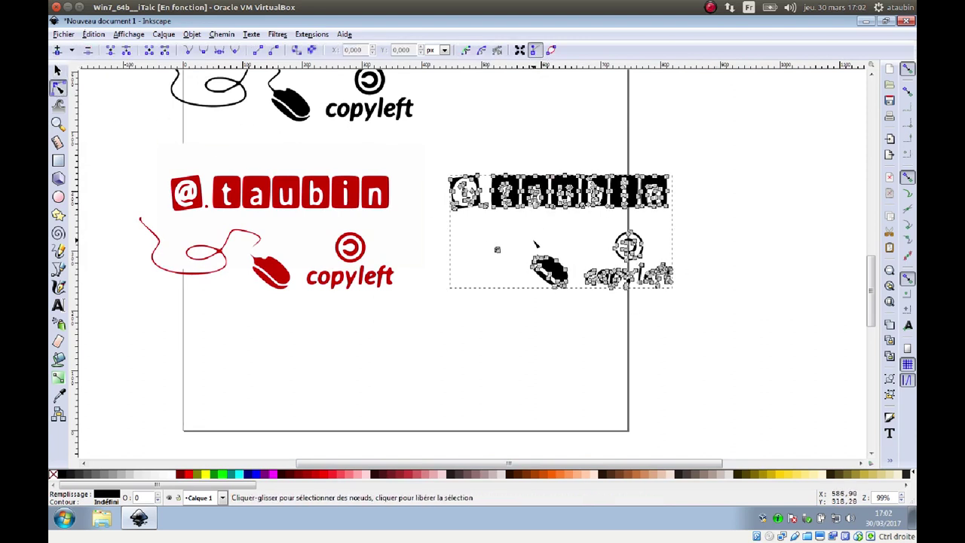
{"action": "scroll", "coordinate": [510, 222], "scroll_direction": "up", "scroll_amount": 2}
{"action": "scroll", "coordinate": [510, 221], "scroll_direction": "up", "scroll_amount": 2}
{"action": "scroll", "coordinate": [511, 222], "scroll_direction": "up", "scroll_amount": 2}
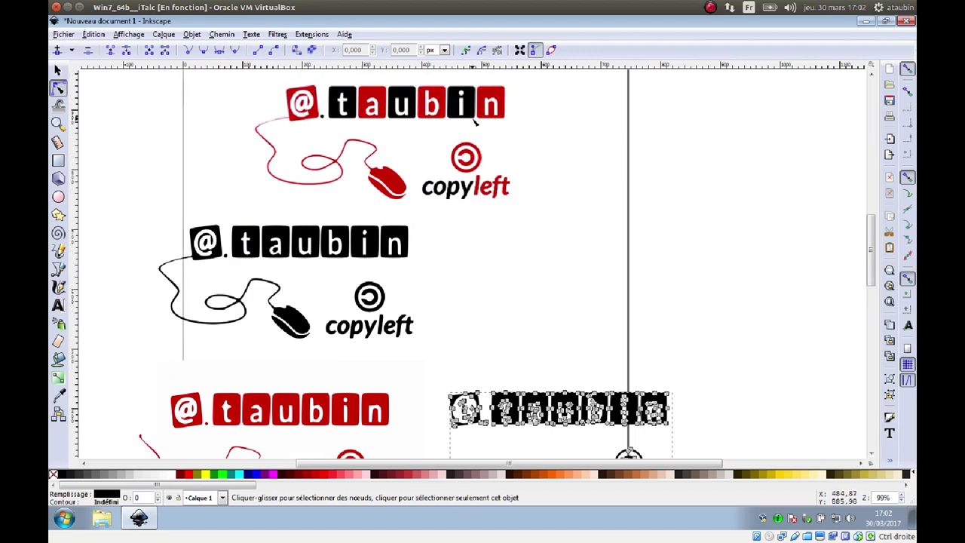
{"action": "scroll", "coordinate": [614, 300], "scroll_direction": "down", "scroll_amount": 2}
{"action": "scroll", "coordinate": [613, 299], "scroll_direction": "down", "scroll_amount": 3}
{"action": "scroll", "coordinate": [584, 314], "scroll_direction": "up", "scroll_amount": 3, "text": "ctrl"}
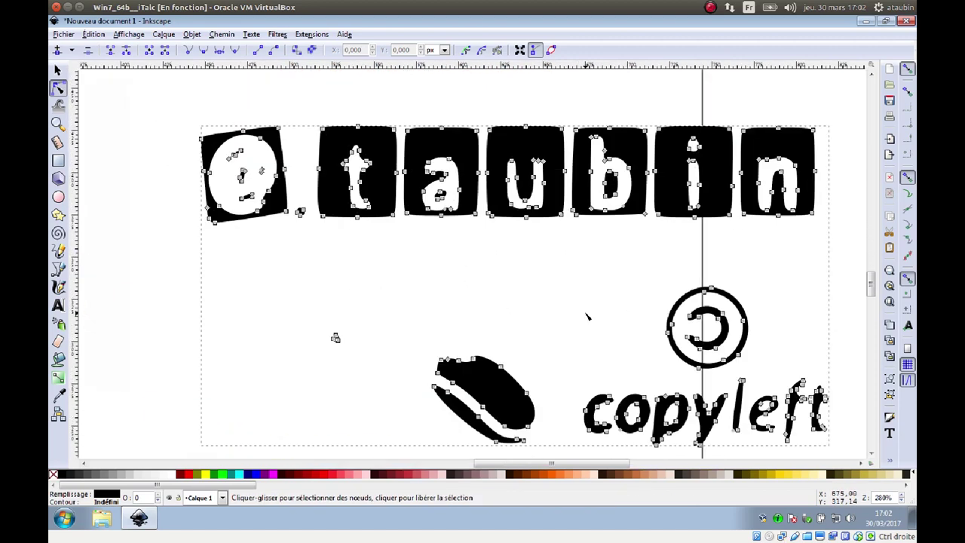
{"action": "left_click_drag", "start_coordinate": [181, 113], "coordinate": [321, 249]}
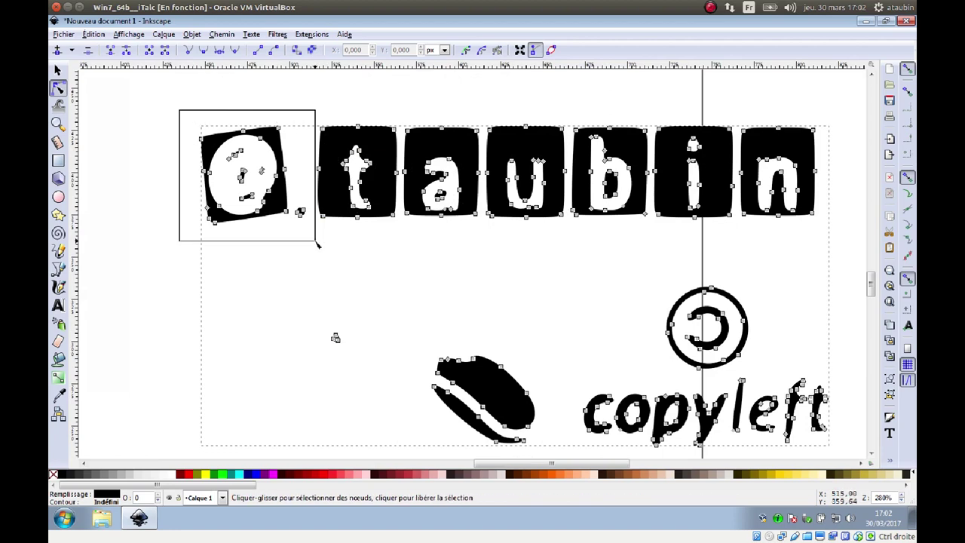
{"action": "key", "text": "Delete"}
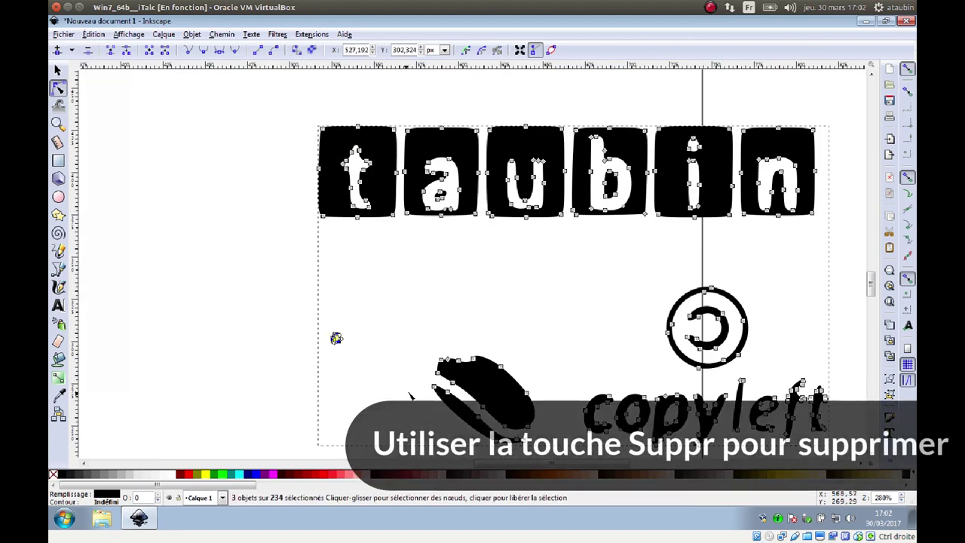
{"action": "scroll", "coordinate": [418, 334], "scroll_direction": "down", "scroll_amount": 2}
{"action": "left_click_drag", "start_coordinate": [418, 239], "coordinate": [566, 386]}
{"action": "key", "text": "Delete"}
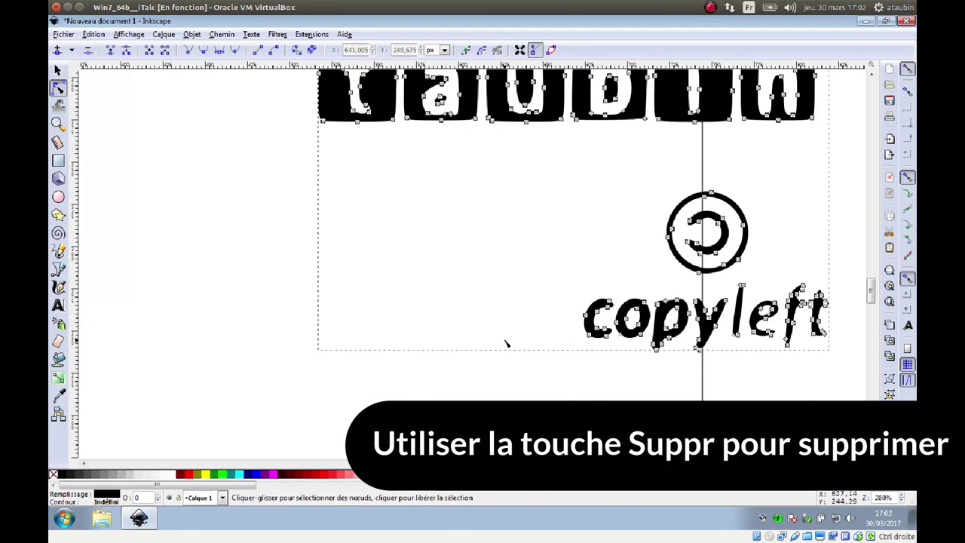
{"action": "scroll", "coordinate": [502, 343], "scroll_direction": "up", "scroll_amount": 3}
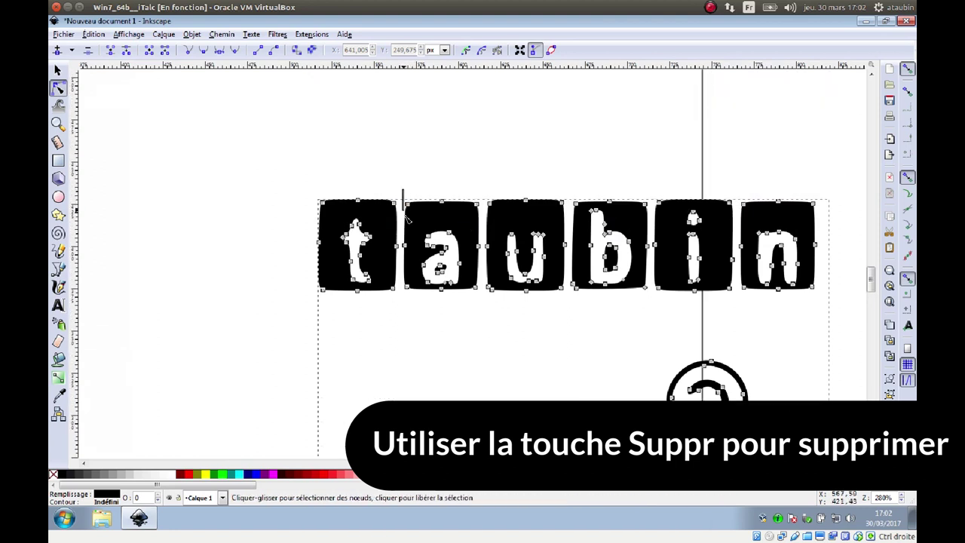
Step: Delete the black a, b and n tiles, the © symbol and the stray diagonal line
{"action": "left_click_drag", "start_coordinate": [440, 277], "coordinate": [486, 300]}
{"action": "key", "text": "Delete"}
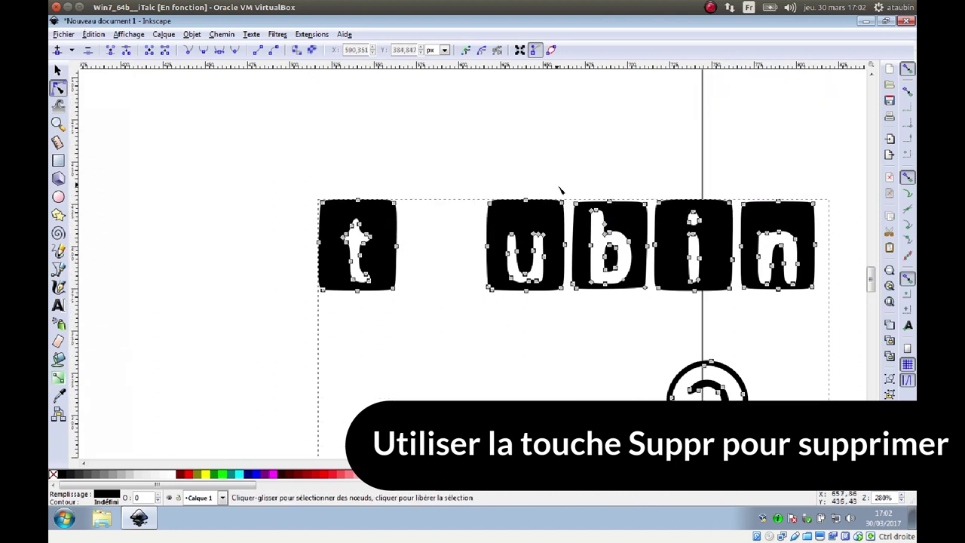
{"action": "left_click_drag", "start_coordinate": [570, 194], "coordinate": [652, 299]}
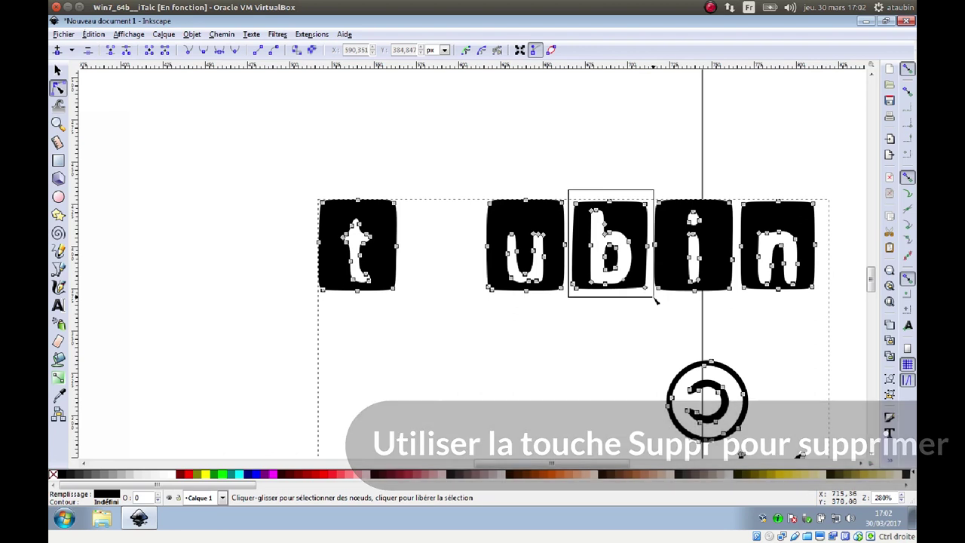
{"action": "key", "text": "Delete"}
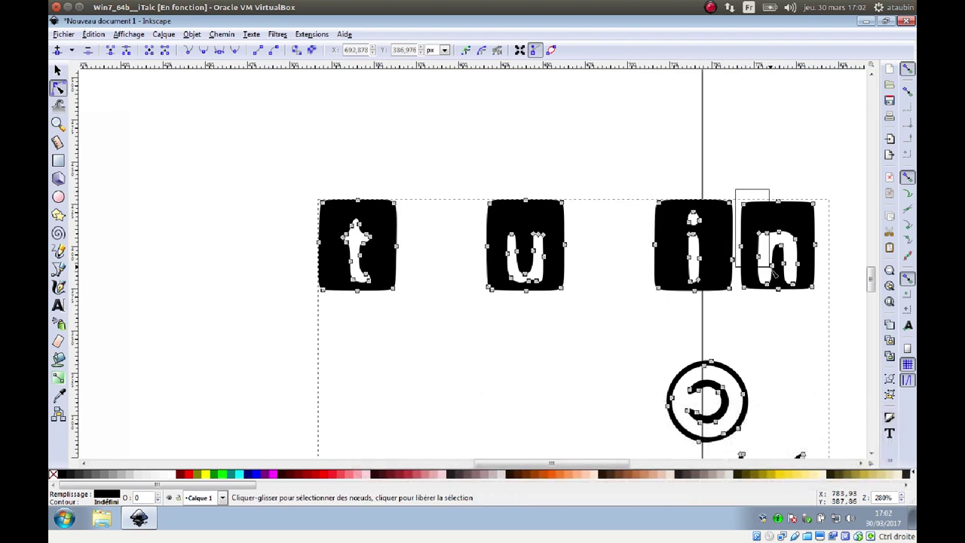
{"action": "key", "text": "Delete"}
{"action": "scroll", "coordinate": [634, 340], "scroll_direction": "down", "scroll_amount": 1}
{"action": "scroll", "coordinate": [677, 289], "scroll_direction": "down", "scroll_amount": 1}
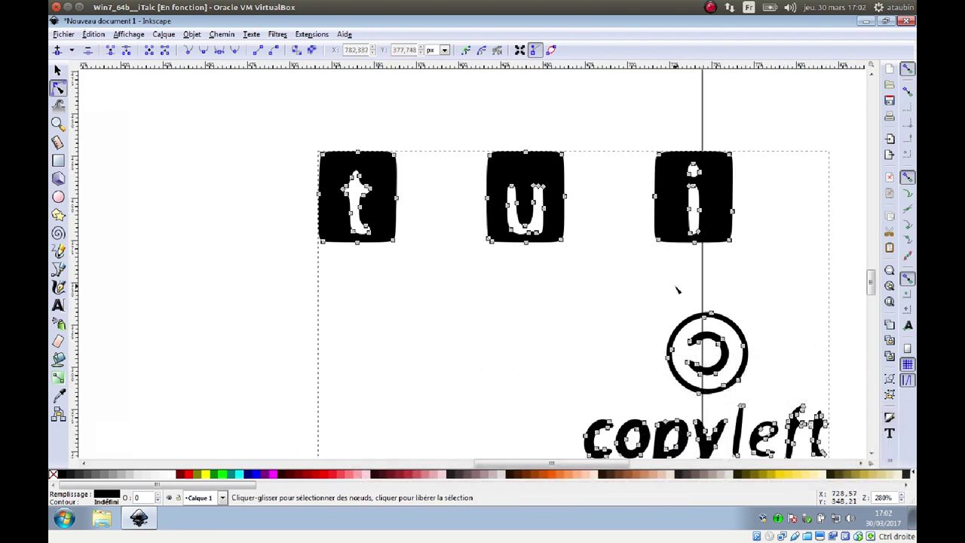
{"action": "left_click_drag", "start_coordinate": [718, 379], "coordinate": [754, 398]}
{"action": "key", "text": "Delete"}
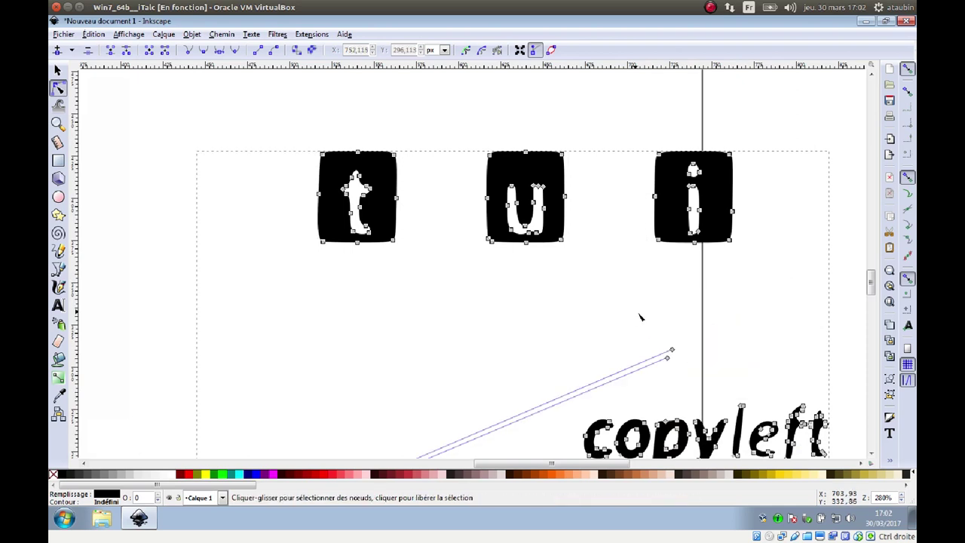
{"action": "key", "text": "Delete"}
Step: Delete 'eft' from the black copyleft so only 'copy' remains
{"action": "scroll", "coordinate": [702, 375], "scroll_direction": "down", "scroll_amount": 1}
{"action": "scroll", "coordinate": [696, 302], "scroll_direction": "down", "scroll_amount": 1}
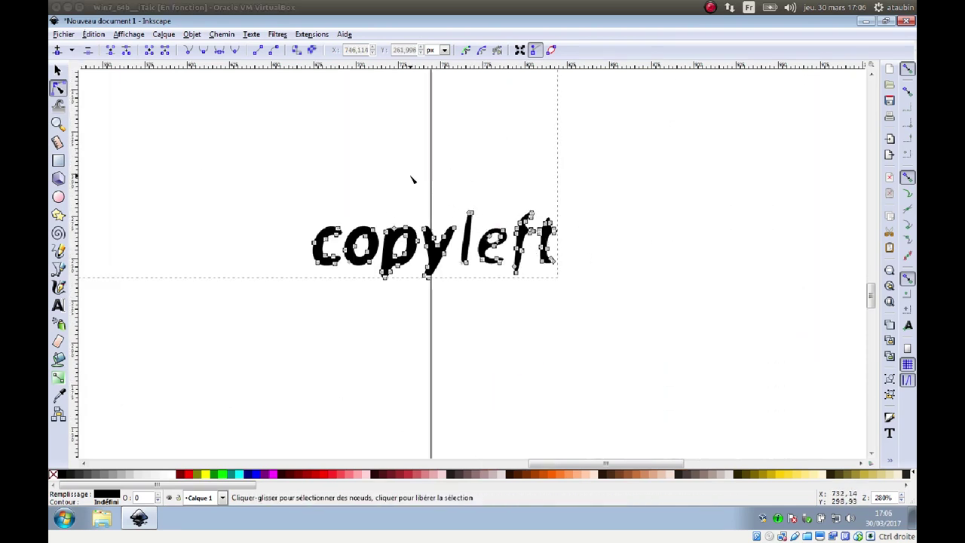
{"action": "left_click_drag", "start_coordinate": [457, 197], "coordinate": [574, 284]}
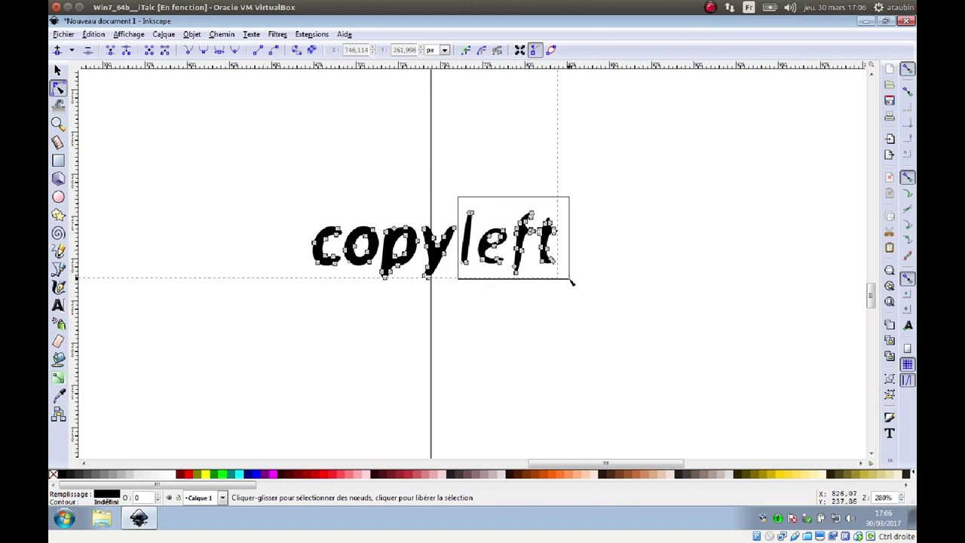
{"action": "key", "text": "Delete"}
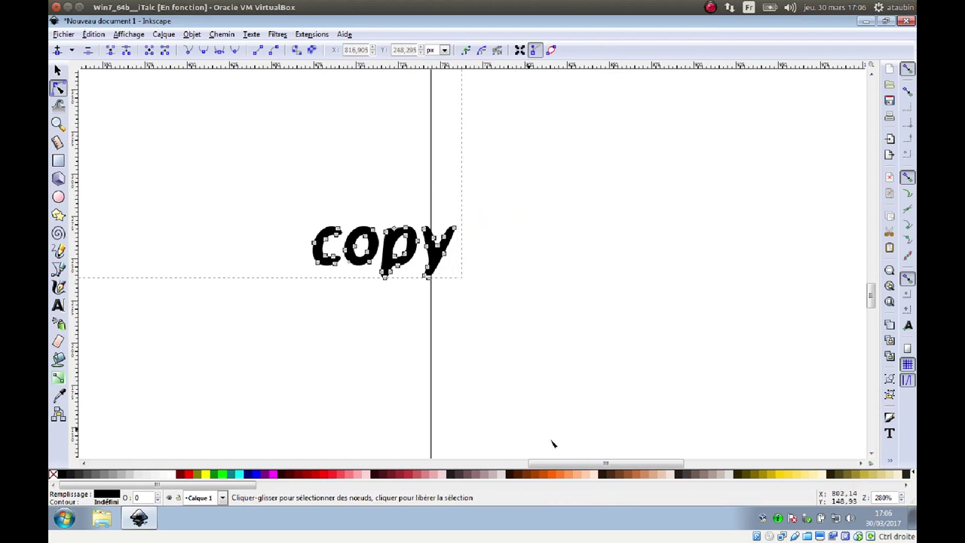
{"action": "scroll", "coordinate": [587, 467], "scroll_direction": "left", "scroll_amount": 5}
{"action": "scroll", "coordinate": [429, 334], "scroll_direction": "down", "scroll_amount": 3, "text": "ctrl"}
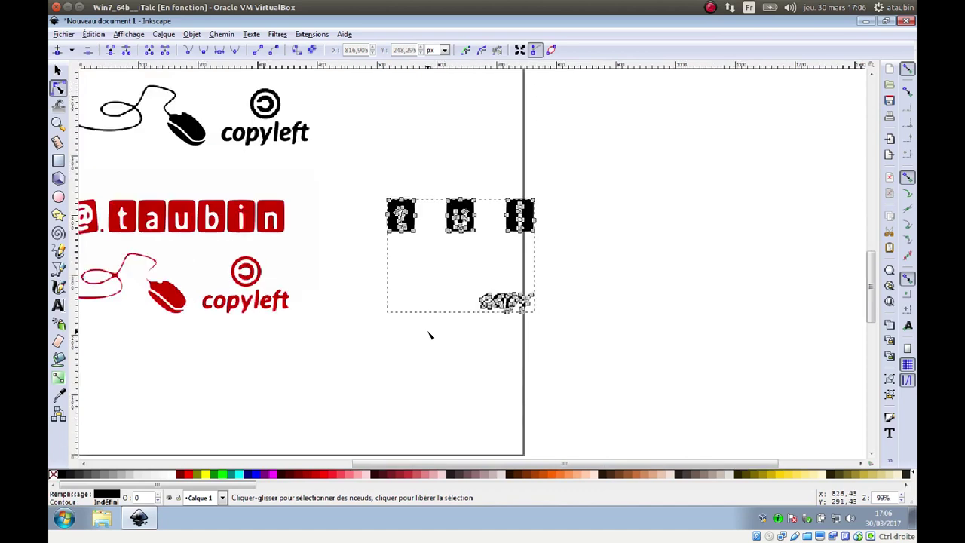
Step: Node-edit the red logo and delete its t tile
{"action": "left_click_drag", "start_coordinate": [564, 463], "coordinate": [481, 463]}
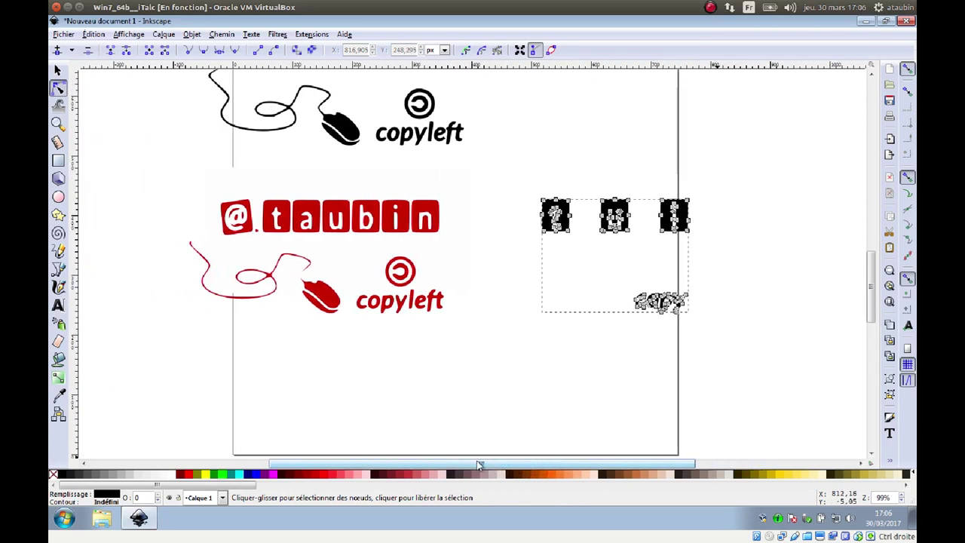
{"action": "left_click", "coordinate": [366, 235]}
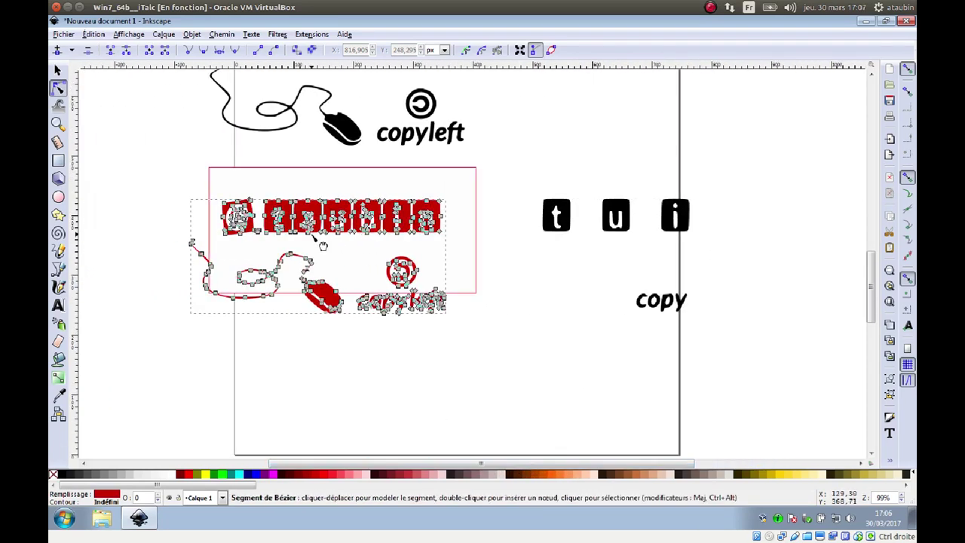
{"action": "scroll", "coordinate": [320, 234], "scroll_direction": "up", "scroll_amount": 2, "text": "ctrl"}
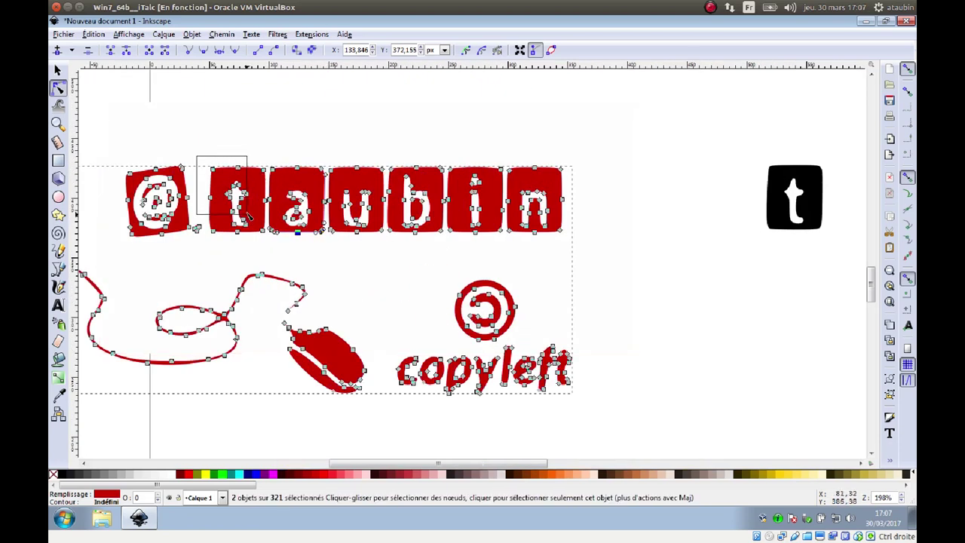
{"action": "left_click", "coordinate": [205, 155]}
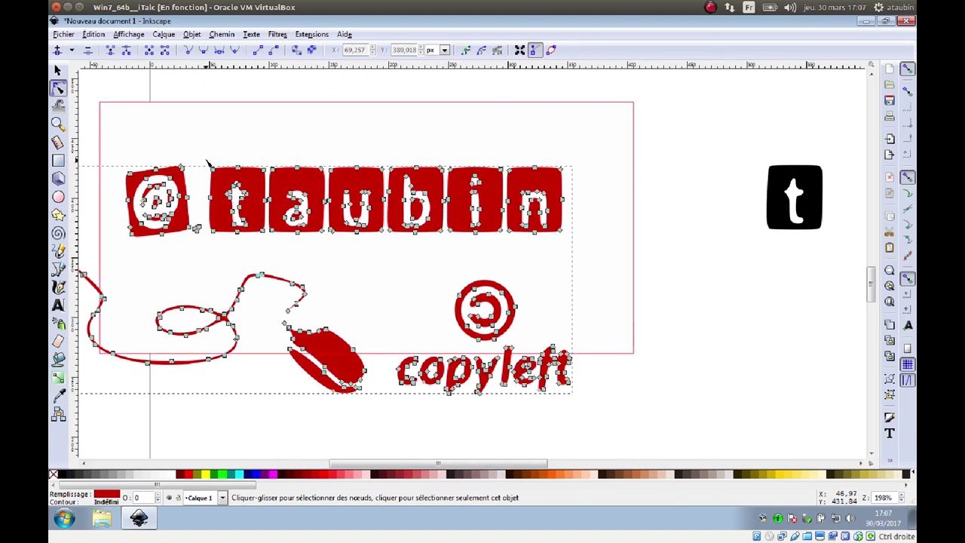
{"action": "left_click_drag", "start_coordinate": [207, 160], "coordinate": [227, 197]}
{"action": "left_click_drag", "start_coordinate": [274, 244], "coordinate": [277, 249]}
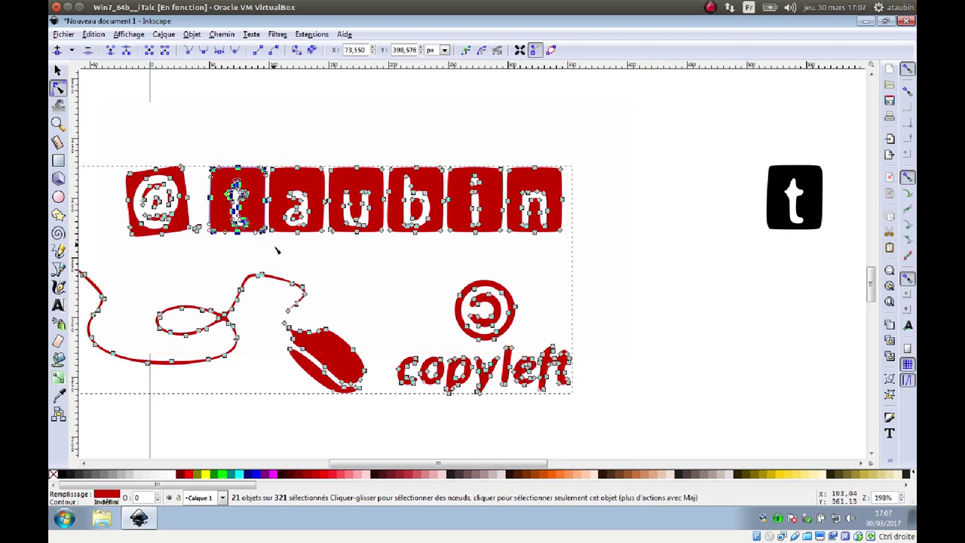
{"action": "key", "text": "Delete"}
Step: Delete the red u and i tiles and 'copy', leaving 'left', then select the white background
{"action": "mouse_move", "coordinate": [327, 159]}
{"action": "left_mouse_down"}
{"action": "mouse_move", "coordinate": [367, 241]}
{"action": "mouse_move", "coordinate": [388, 241]}
{"action": "left_mouse_up"}
{"action": "key", "text": "Delete"}
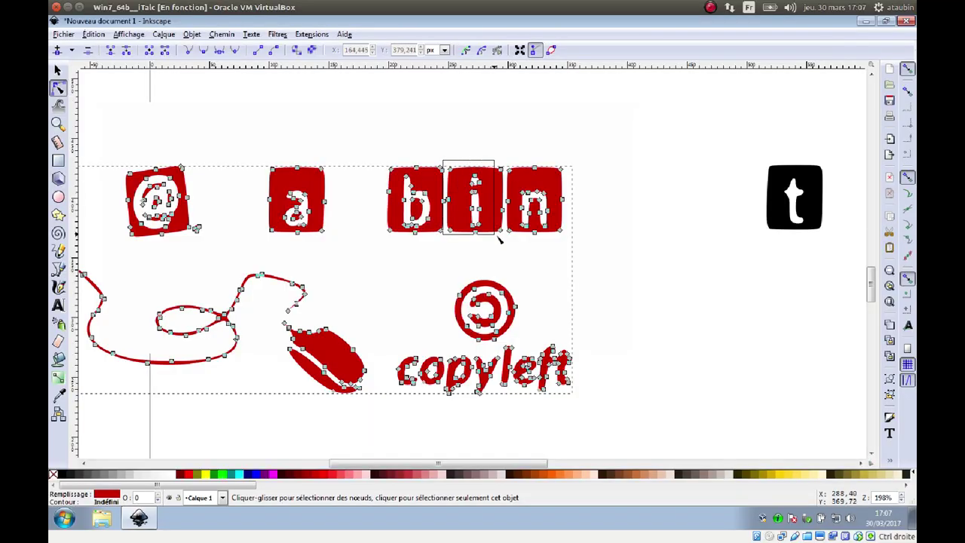
{"action": "left_click_drag", "start_coordinate": [507, 241], "coordinate": [508, 243]}
{"action": "key", "text": "Delete"}
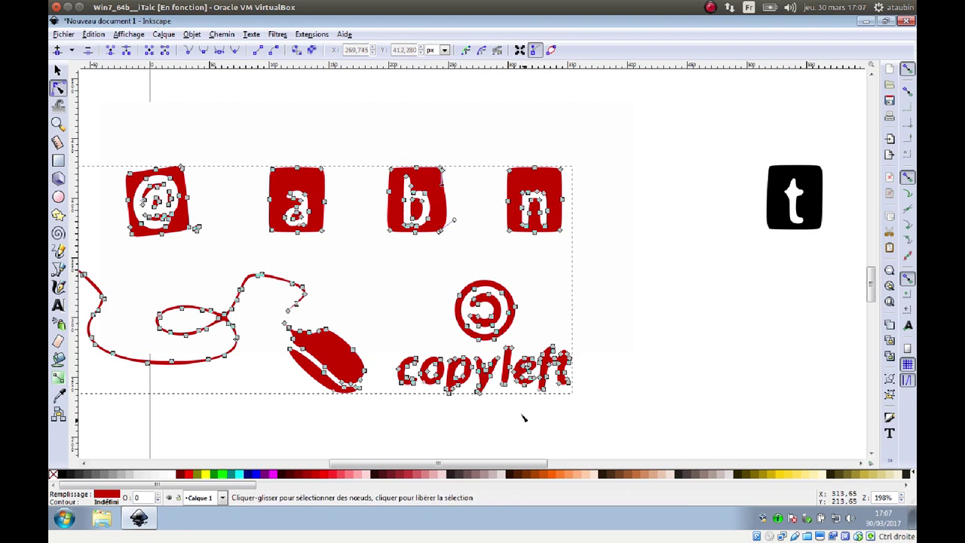
{"action": "left_click_drag", "start_coordinate": [389, 342], "coordinate": [504, 411]}
{"action": "key", "text": "Delete"}
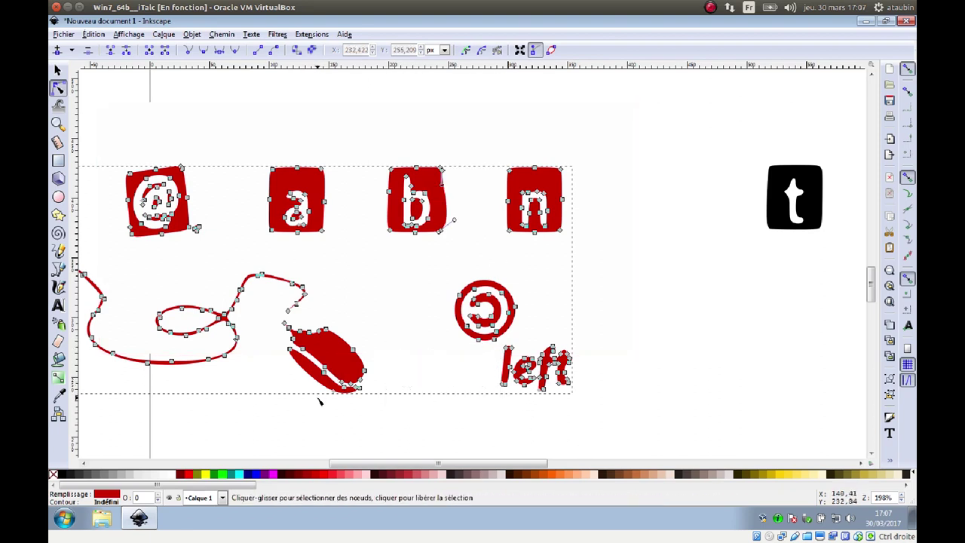
{"action": "left_click", "coordinate": [60, 70]}
{"action": "left_click", "coordinate": [362, 146]}
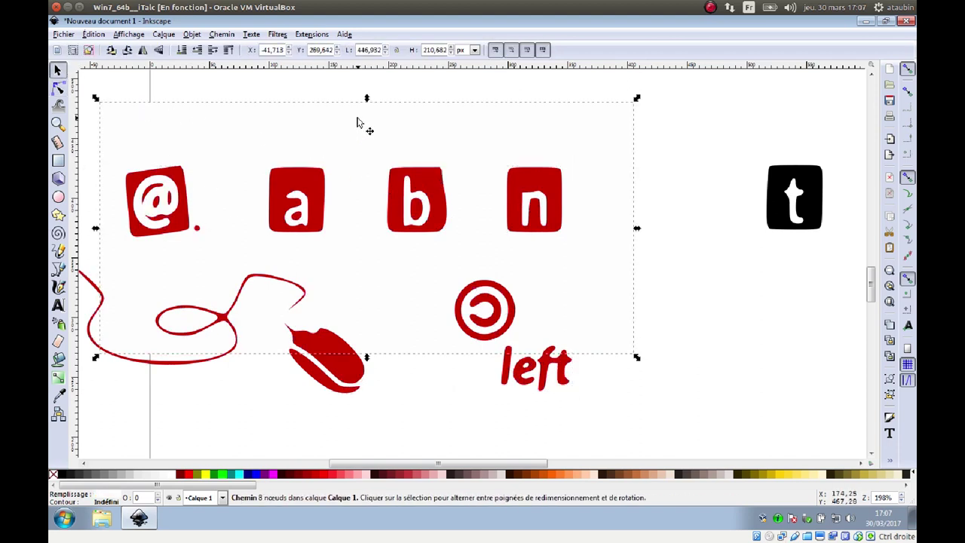
Step: Remove the white background and drag the black t, u, i and 'copy' piece into the red logo's gaps
{"action": "key", "text": "Escape"}
{"action": "scroll", "coordinate": [381, 276], "scroll_direction": "down", "scroll_amount": 1}
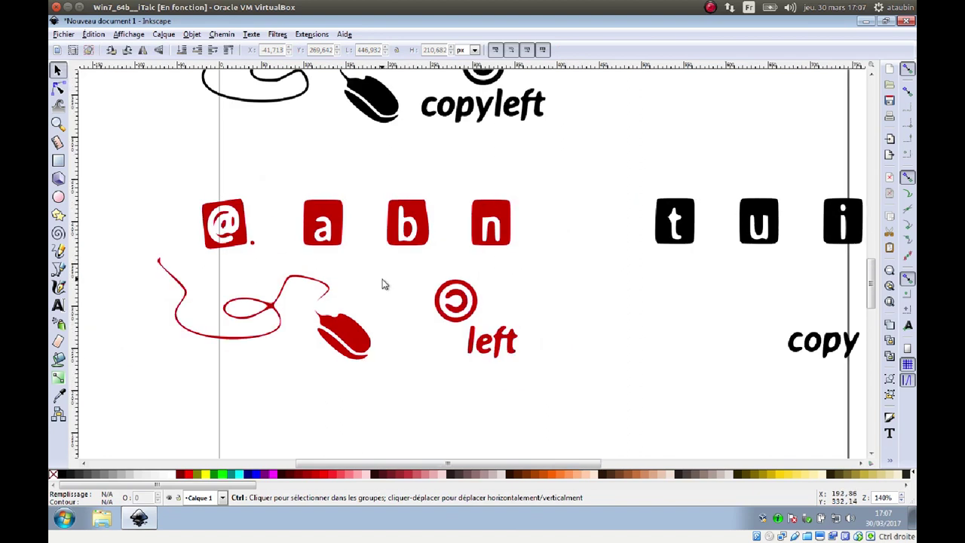
{"action": "scroll", "coordinate": [384, 282], "scroll_direction": "down", "scroll_amount": 1}
{"action": "scroll", "coordinate": [589, 241], "scroll_direction": "up", "scroll_amount": 1}
{"action": "left_click", "coordinate": [642, 224]}
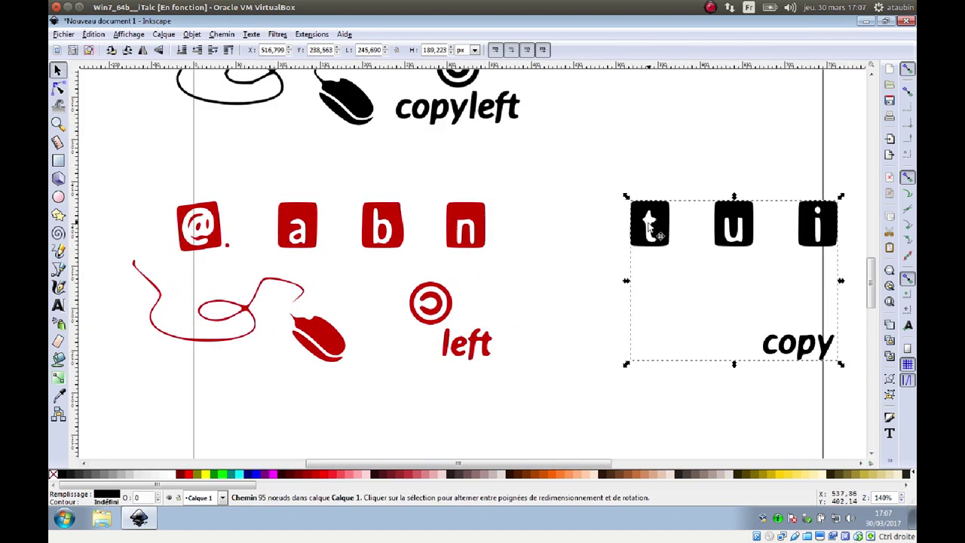
{"action": "left_click_drag", "start_coordinate": [653, 240], "coordinate": [260, 243]}
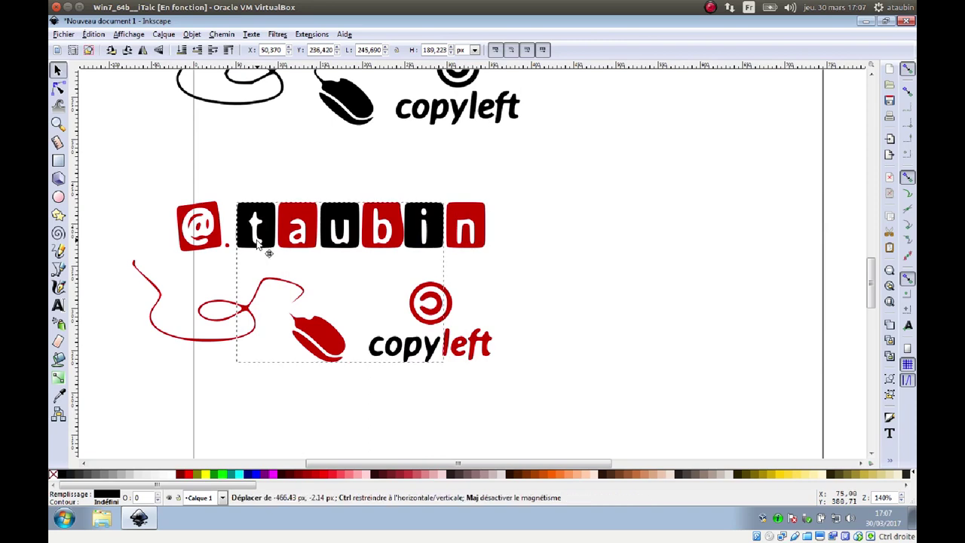
{"action": "left_click", "coordinate": [561, 272]}
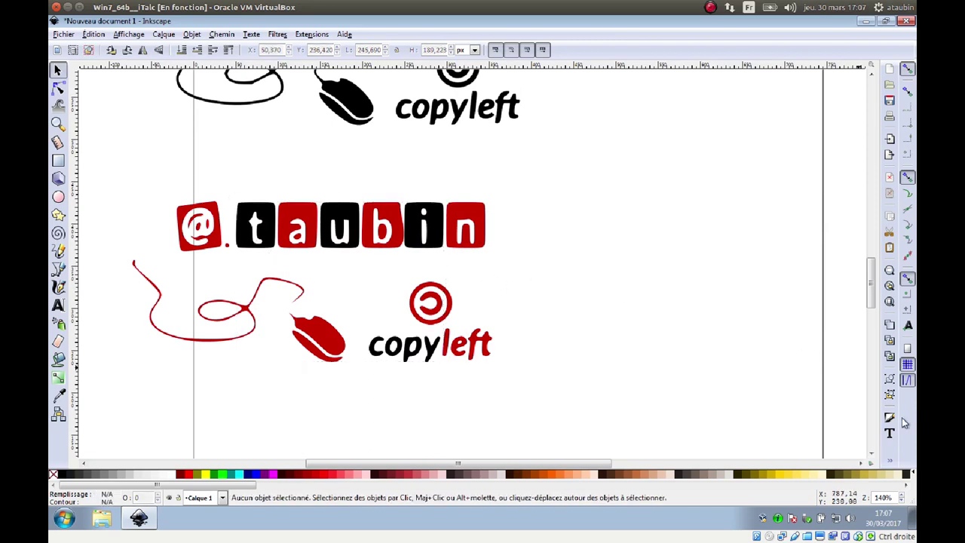